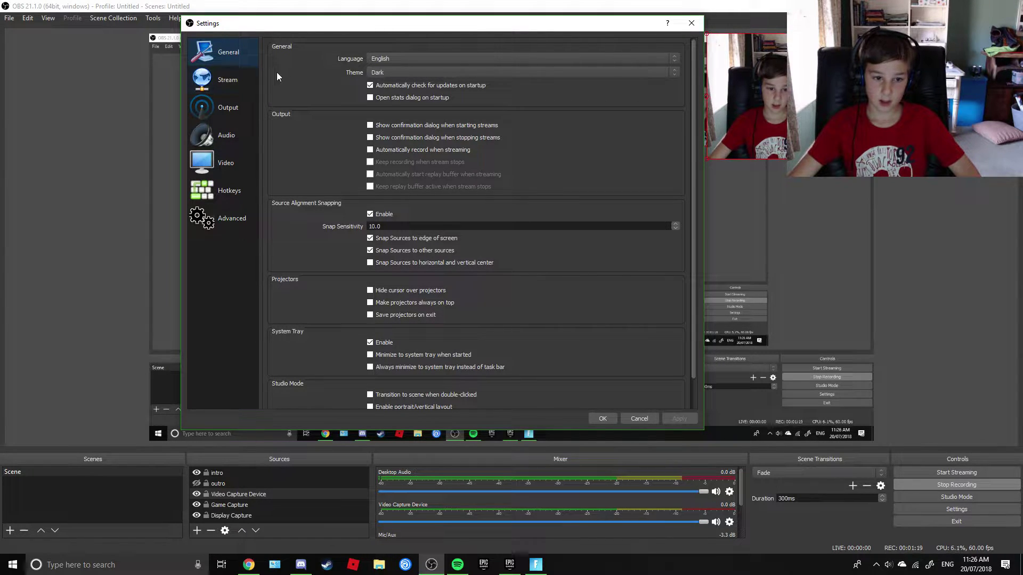
Preview the interface themes Acri, Dark, Default and Rachni one after another.
mouse_move(390, 27)
mouse_down()
mouse_move(600, 85)
mouse_move(579, 214)
mouse_move(432, 213)
mouse_move(424, 197)
mouse_move(408, 201)
mouse_move(430, 97)
mouse_move(391, 31)
mouse_up()
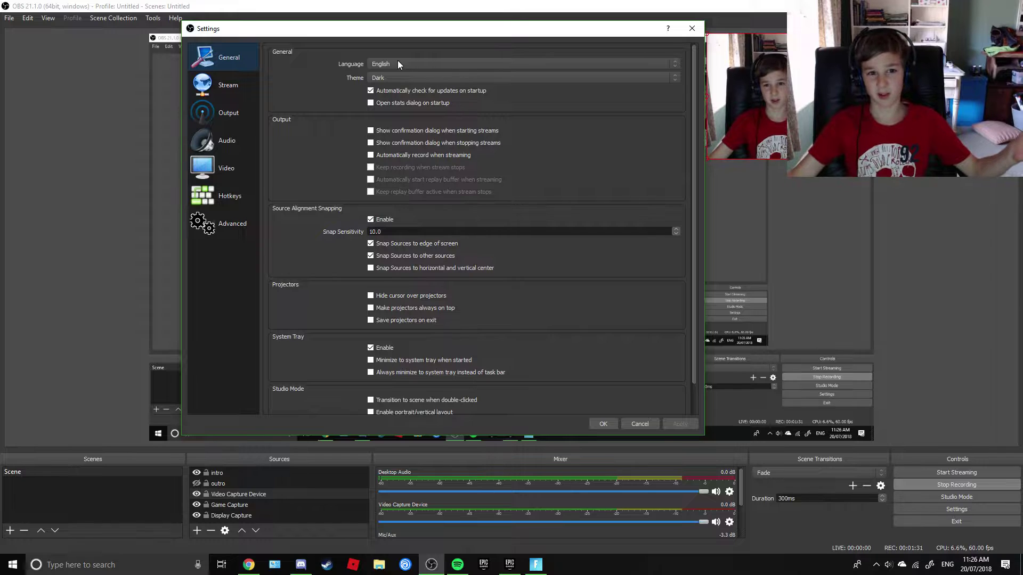
click(631, 76)
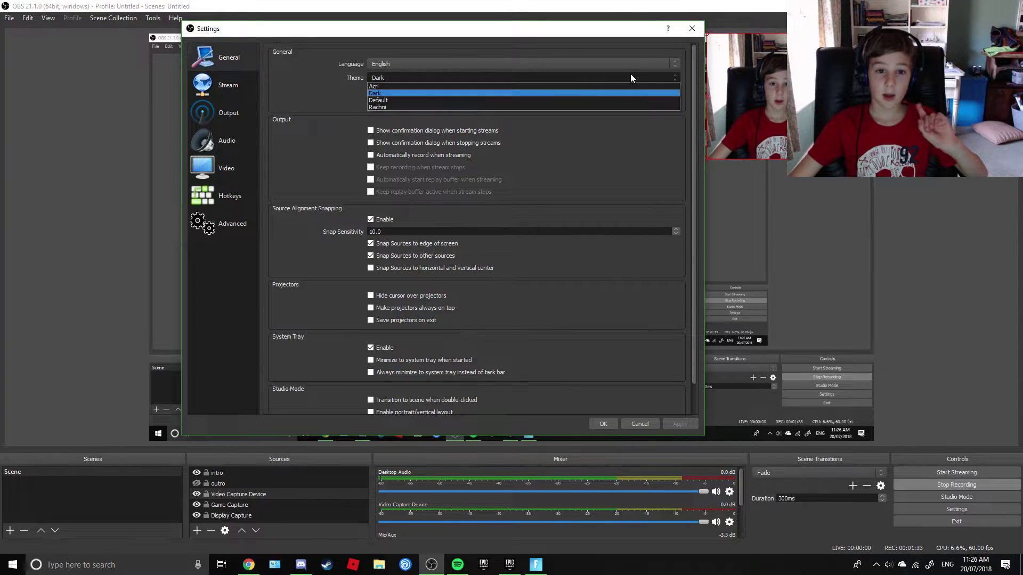
click(385, 86)
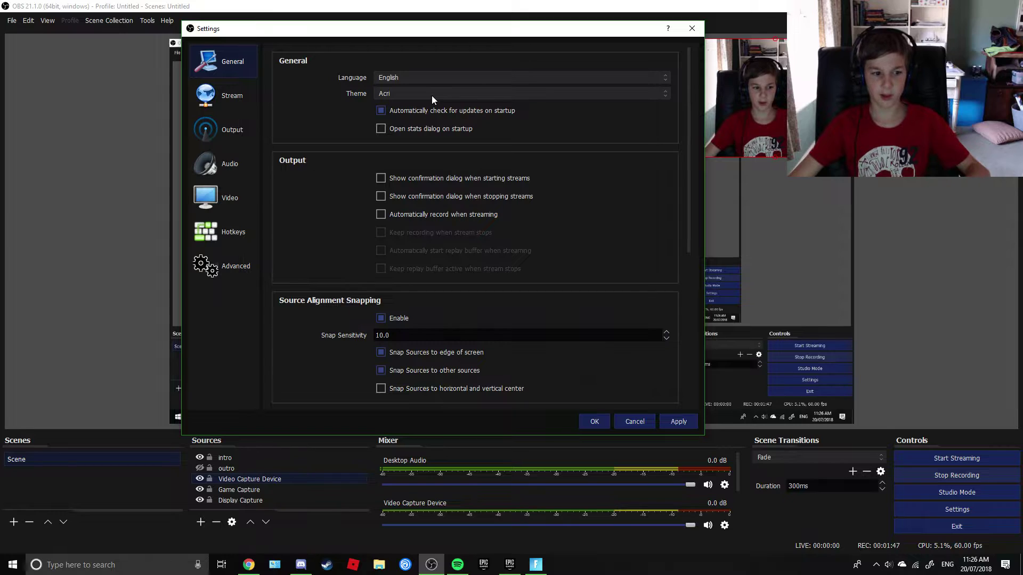
click(433, 93)
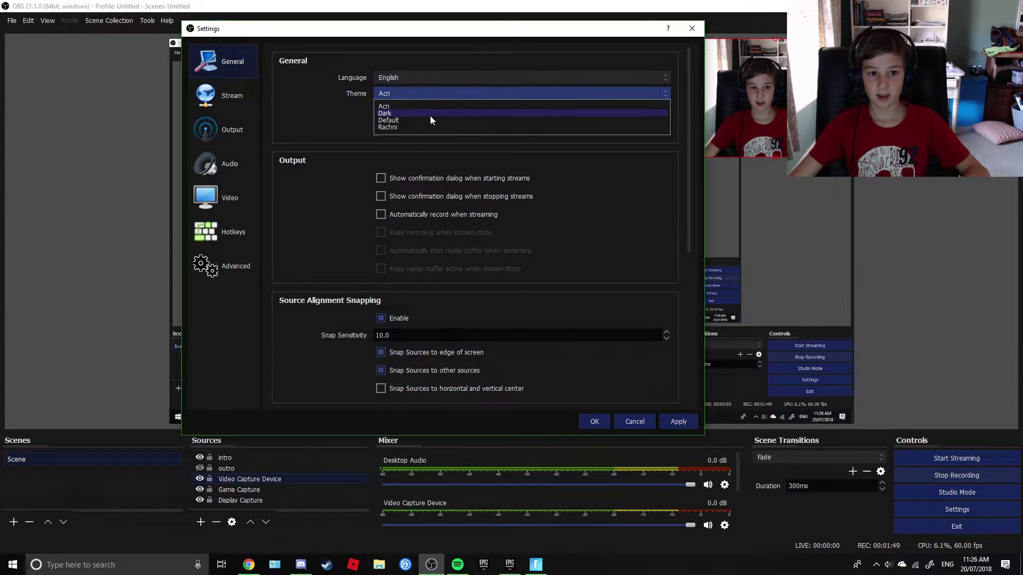
click(430, 116)
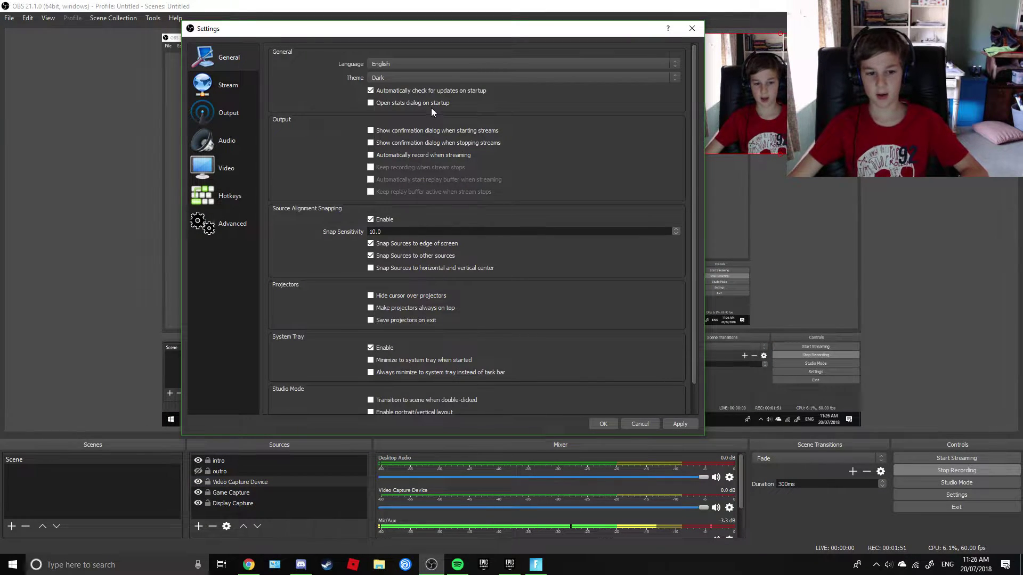
click(427, 78)
click(420, 101)
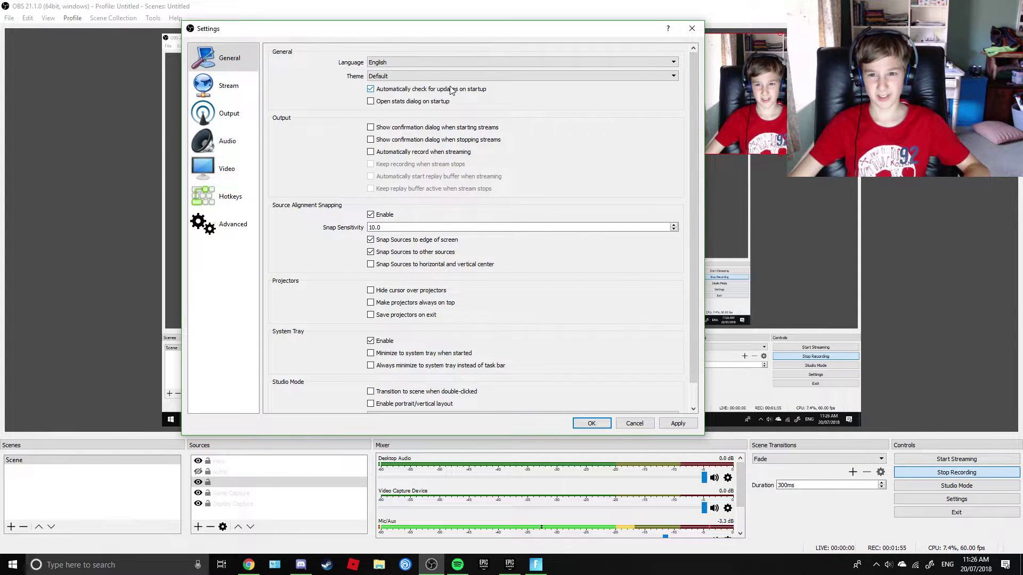
click(441, 77)
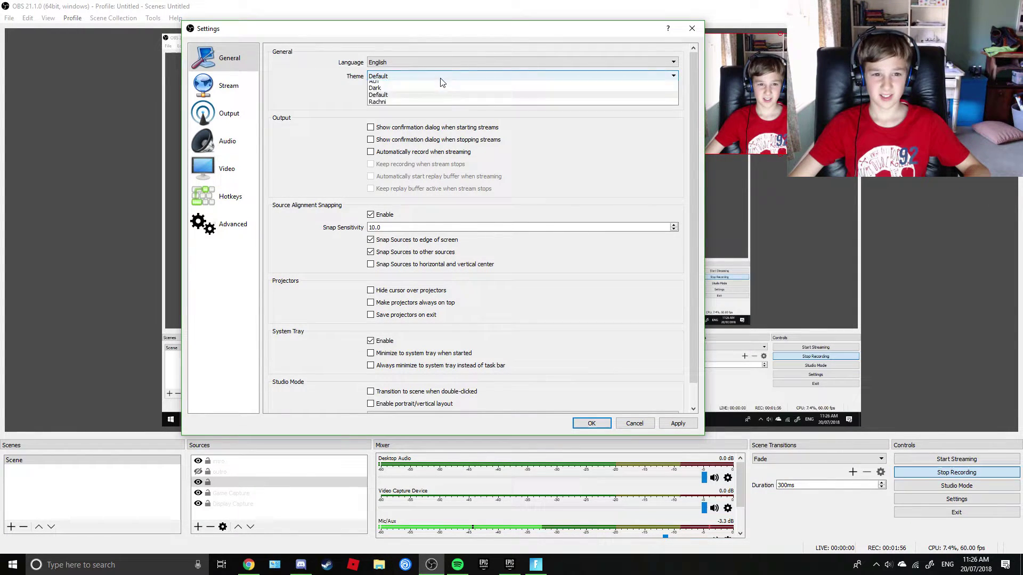
click(433, 105)
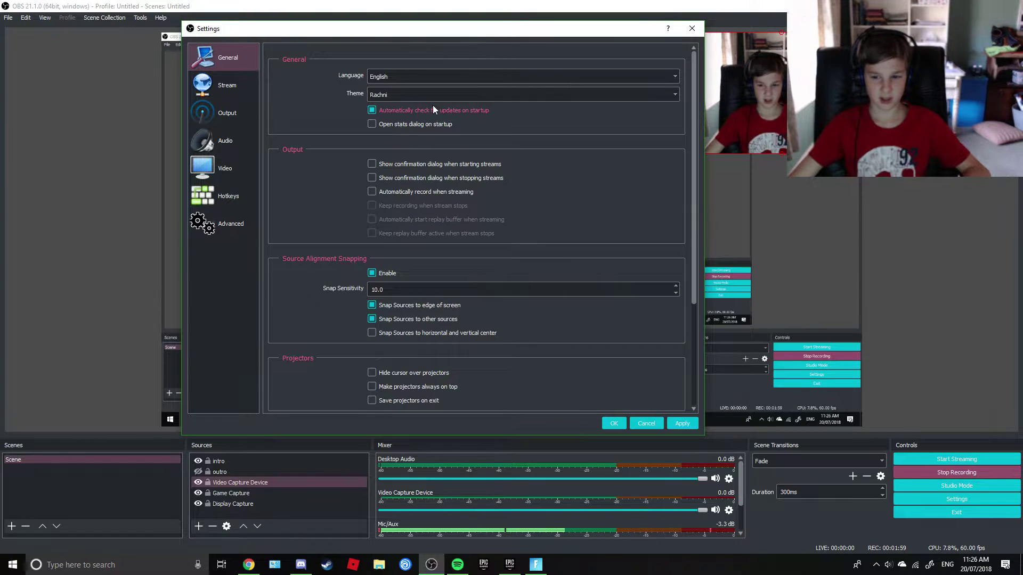
Set the interface theme to Acri and apply it.
click(440, 92)
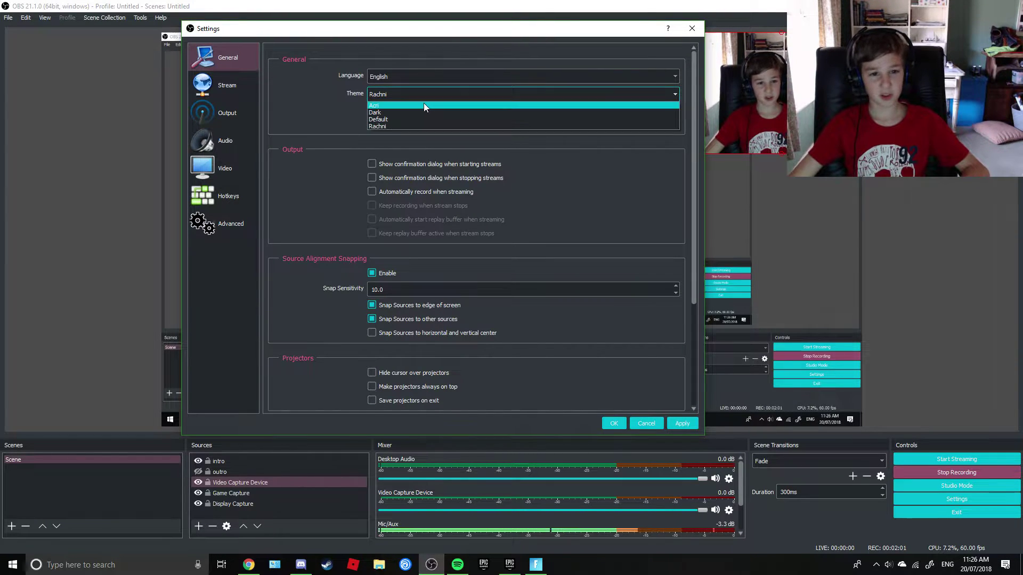
click(424, 102)
click(684, 423)
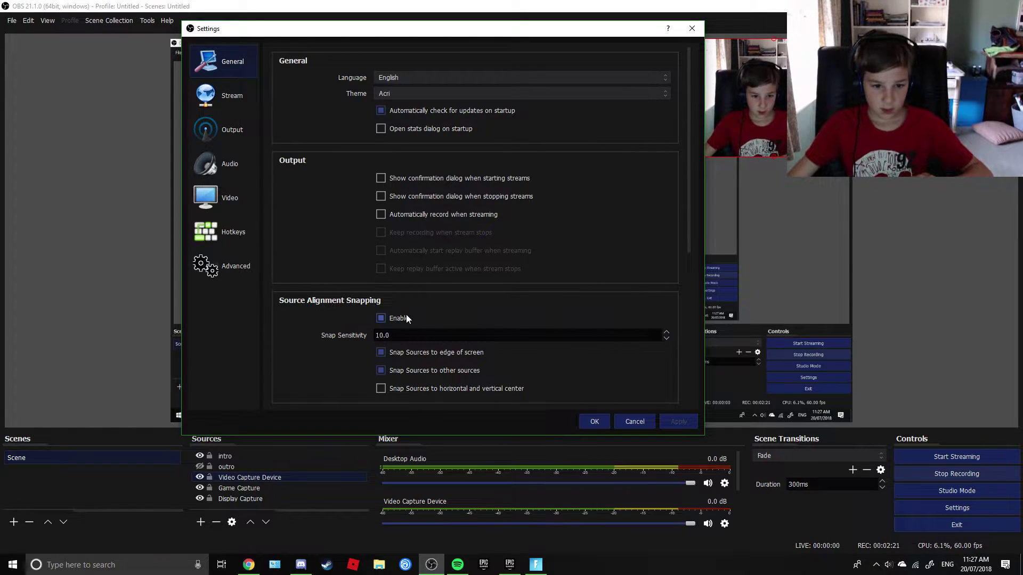
Set the interface theme to Dark and apply it.
click(548, 95)
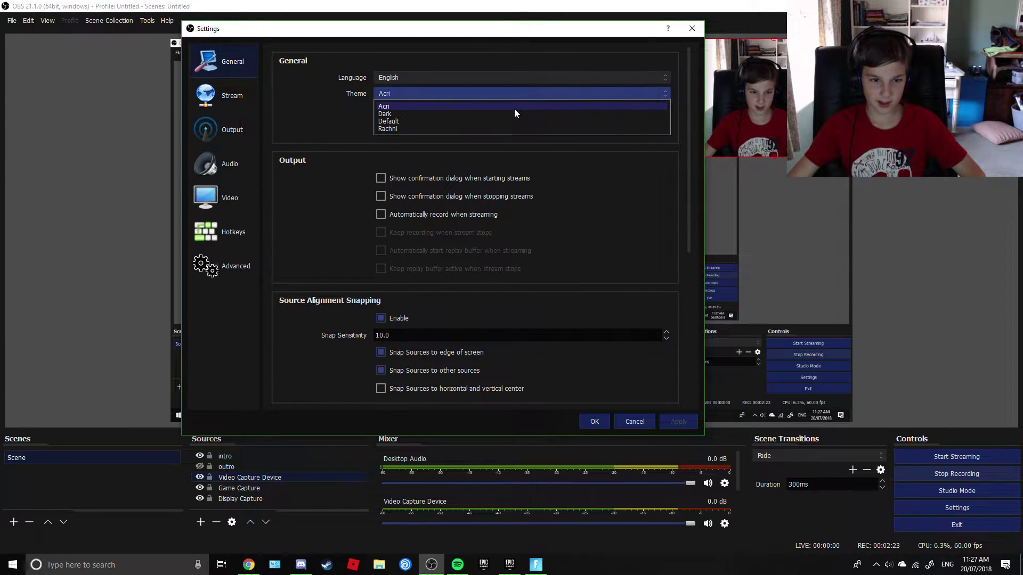
click(505, 114)
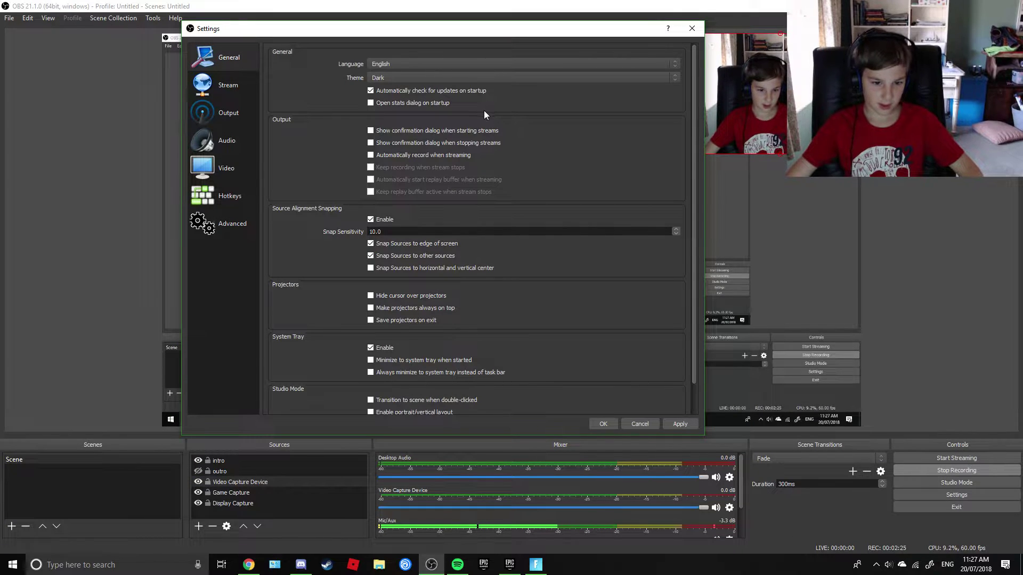
click(674, 422)
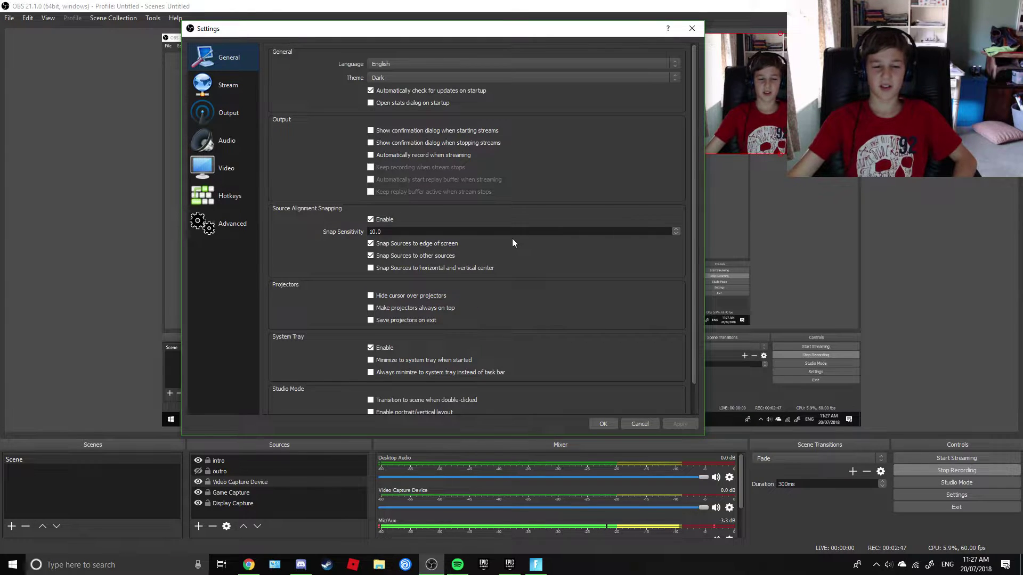
Review the remaining general options, the stream service settings and the streaming encoder output settings.
scroll(507, 247, down, 1)
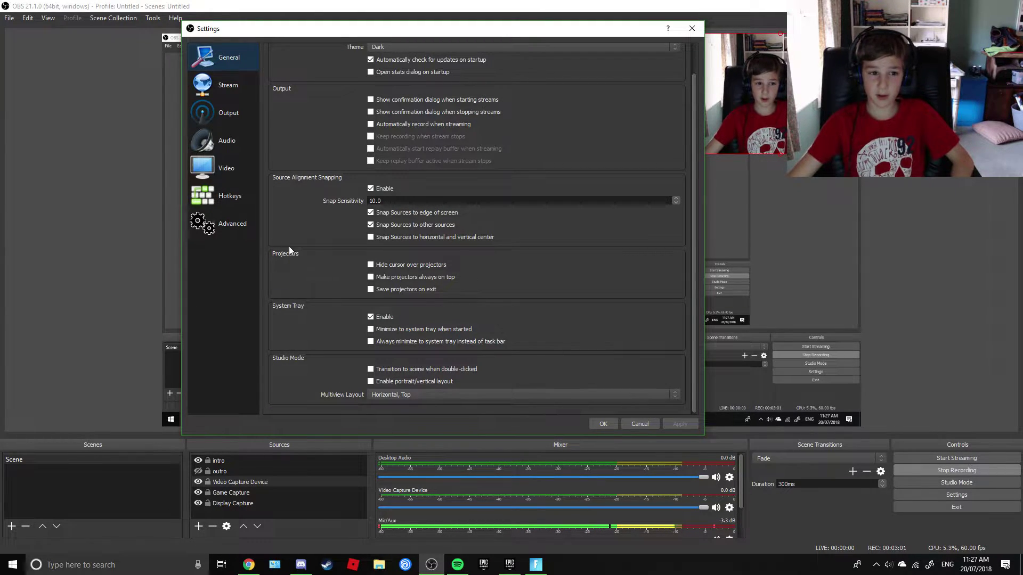
click(215, 84)
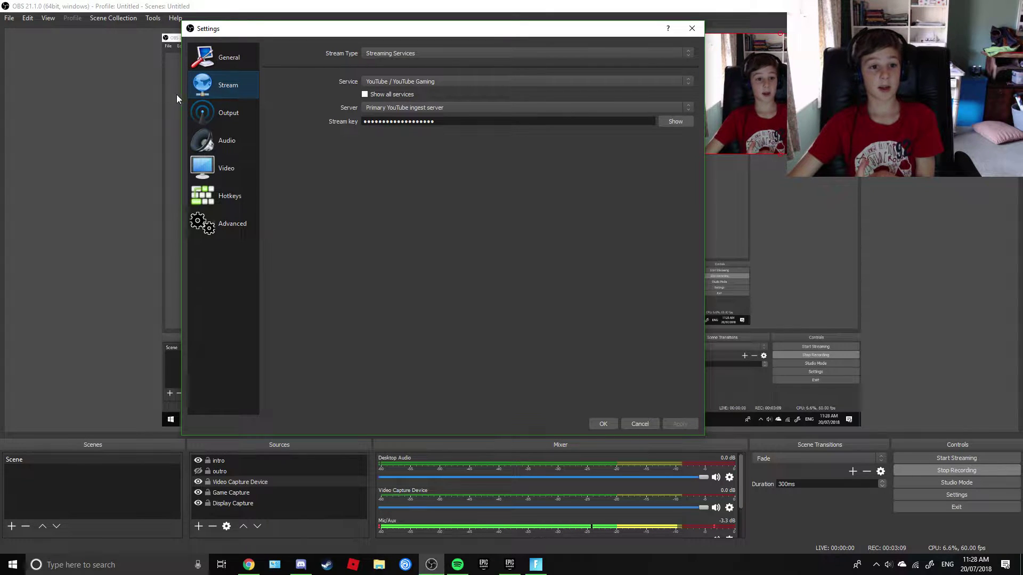
click(219, 113)
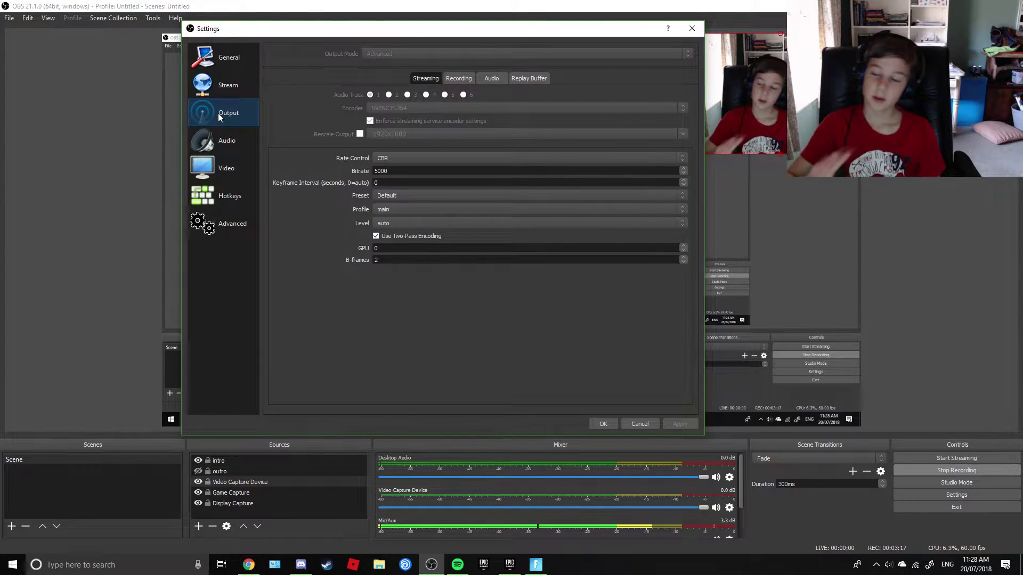
Set the rate control for recording output to CBR.
click(457, 77)
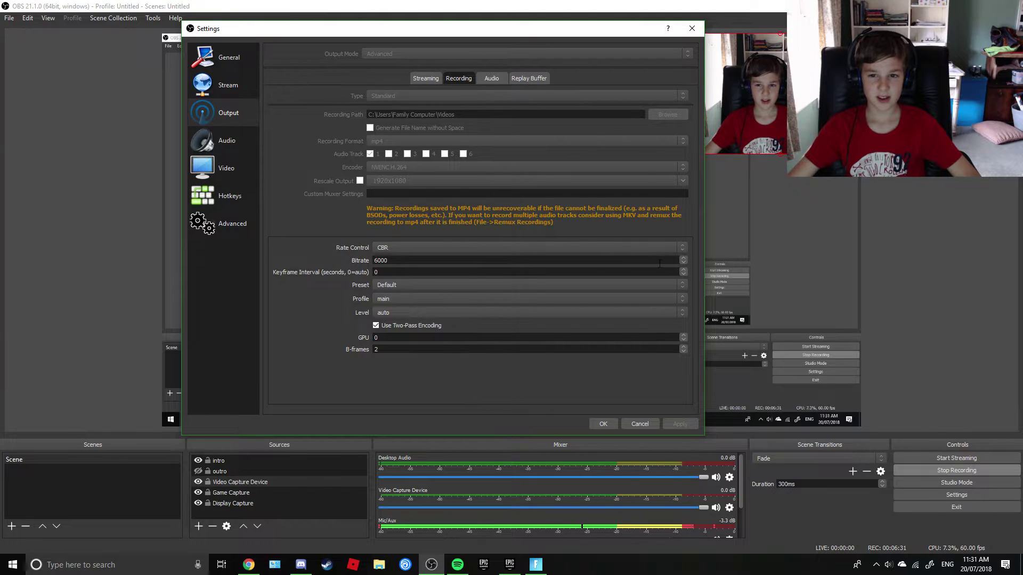
click(683, 249)
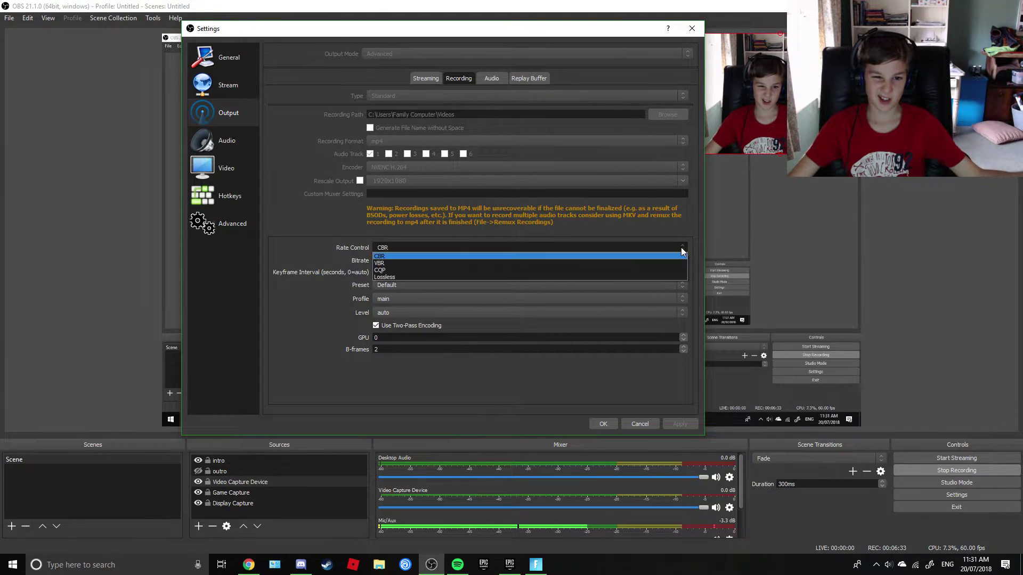
click(677, 256)
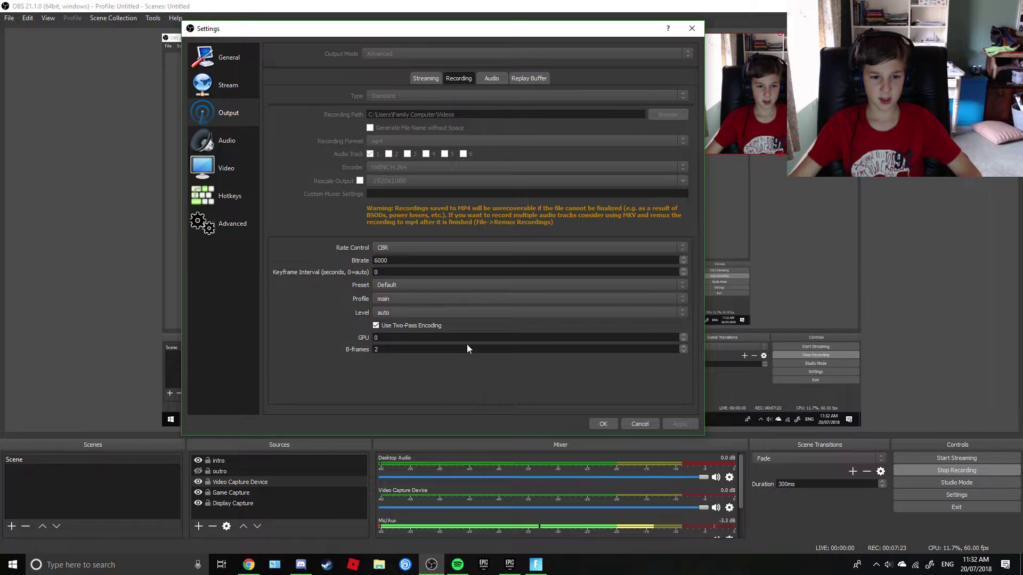
Set the audio sample rate to 48khz.
click(231, 142)
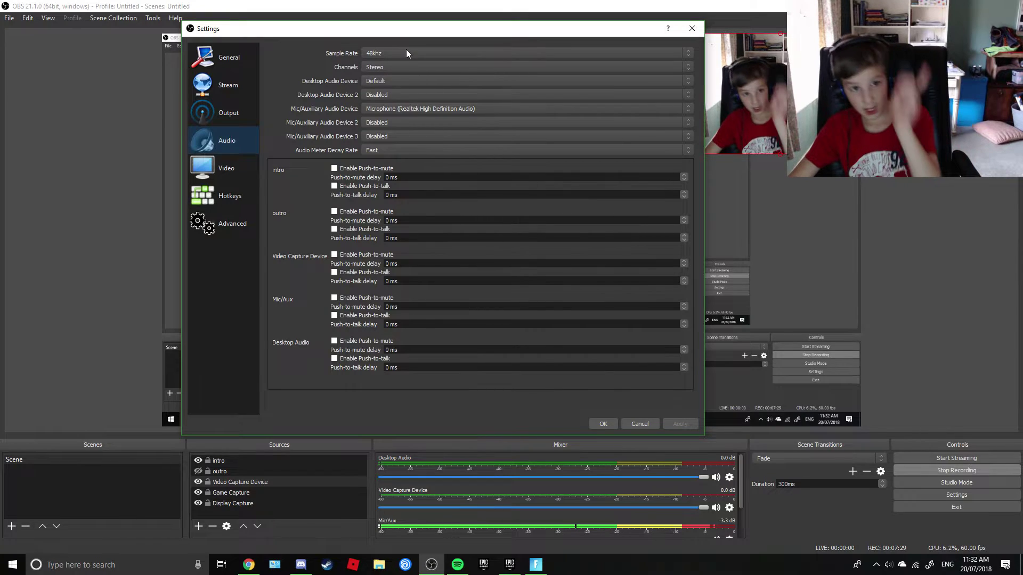
click(434, 55)
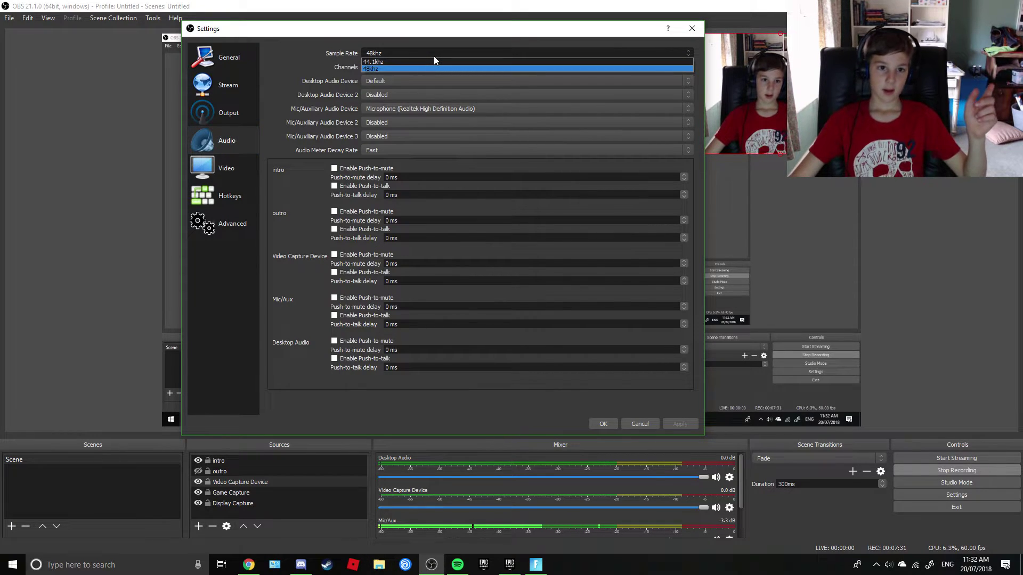
click(401, 71)
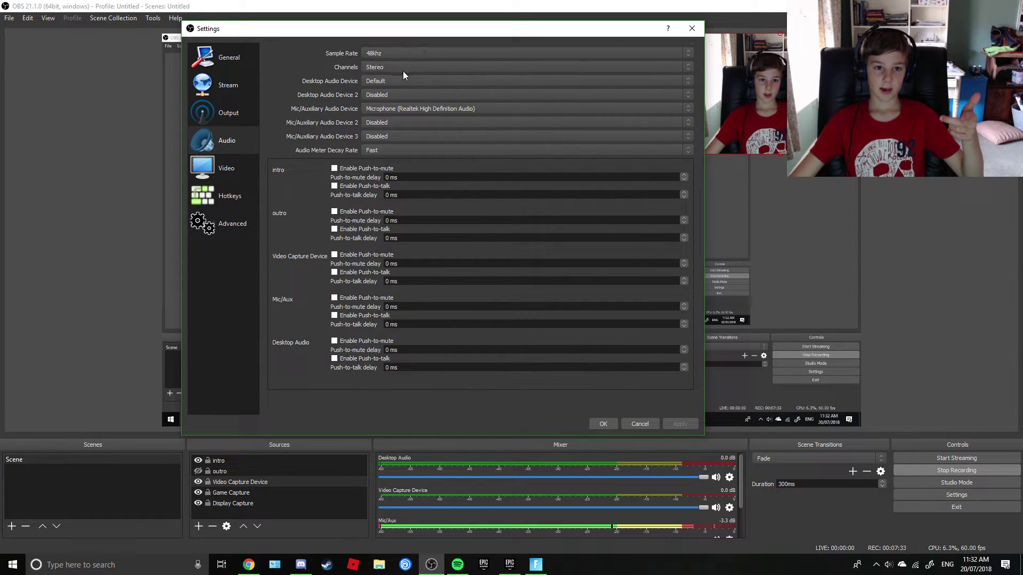
Try to open the Windows sound settings.
click(889, 565)
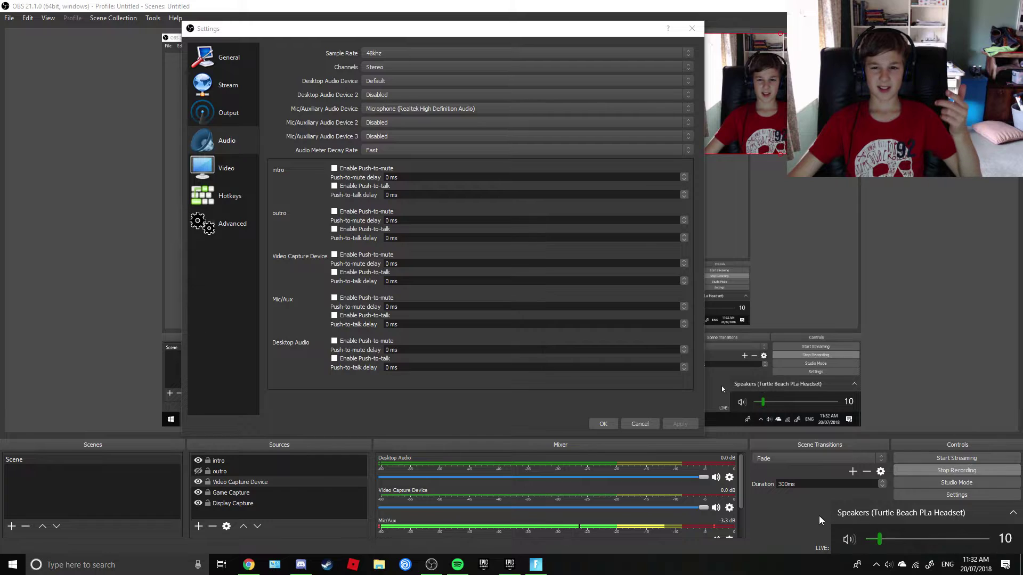
click(802, 519)
right_click(887, 565)
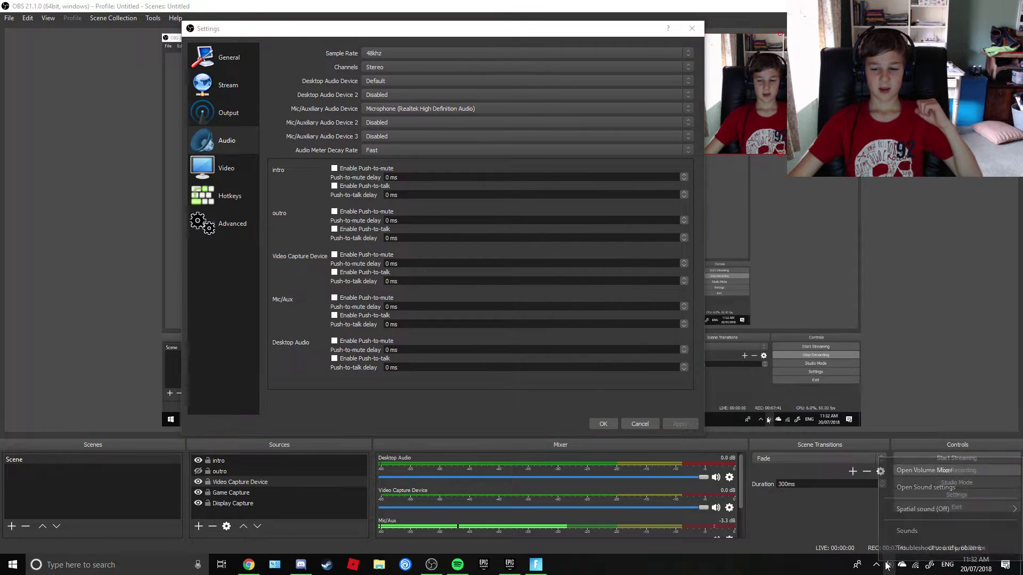
click(966, 489)
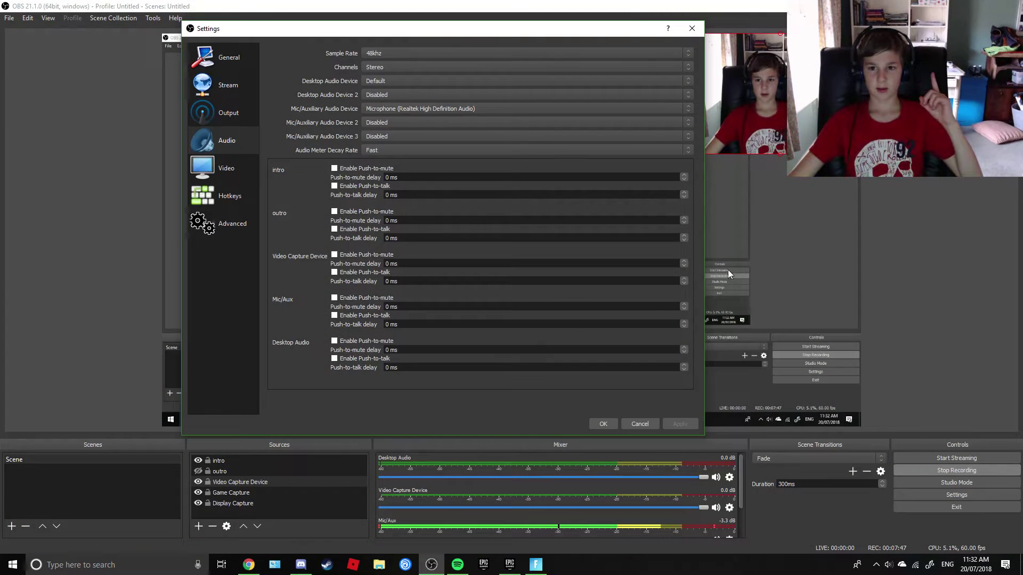
Search Windows for "sound", open the Sound control panel and show its recording devices.
click(95, 569)
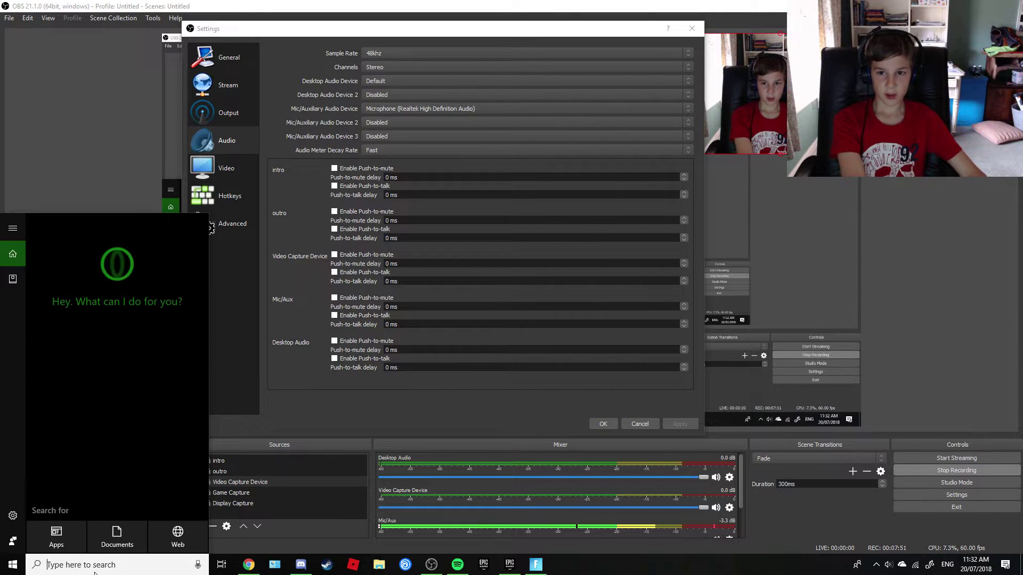
text(sound)
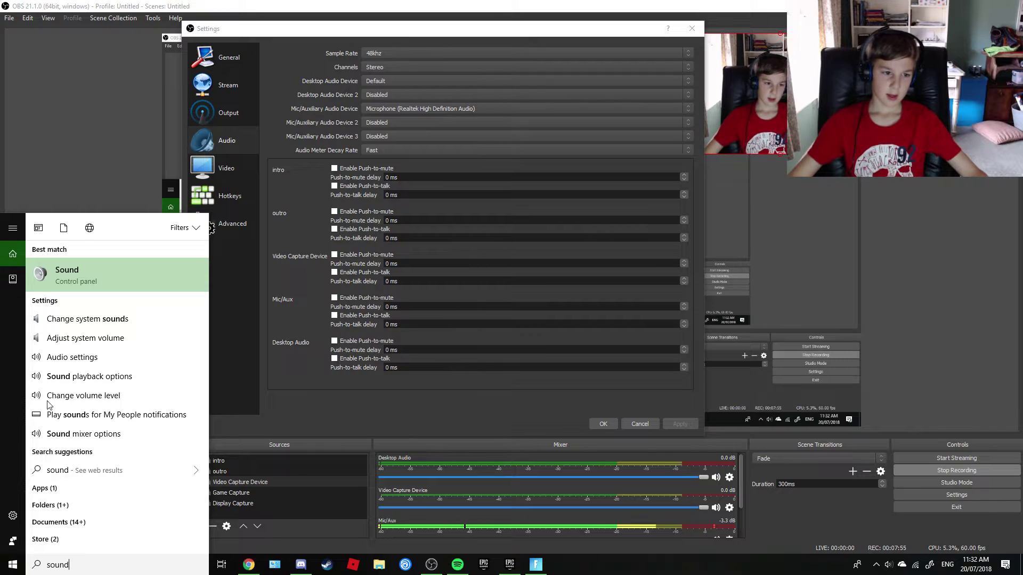
click(88, 274)
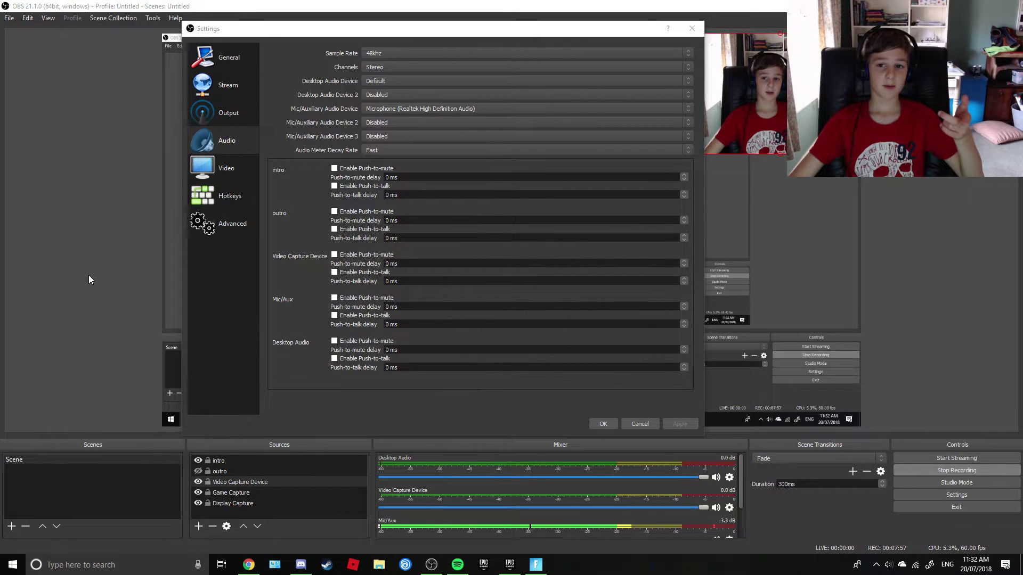
drag(148, 63, 456, 124)
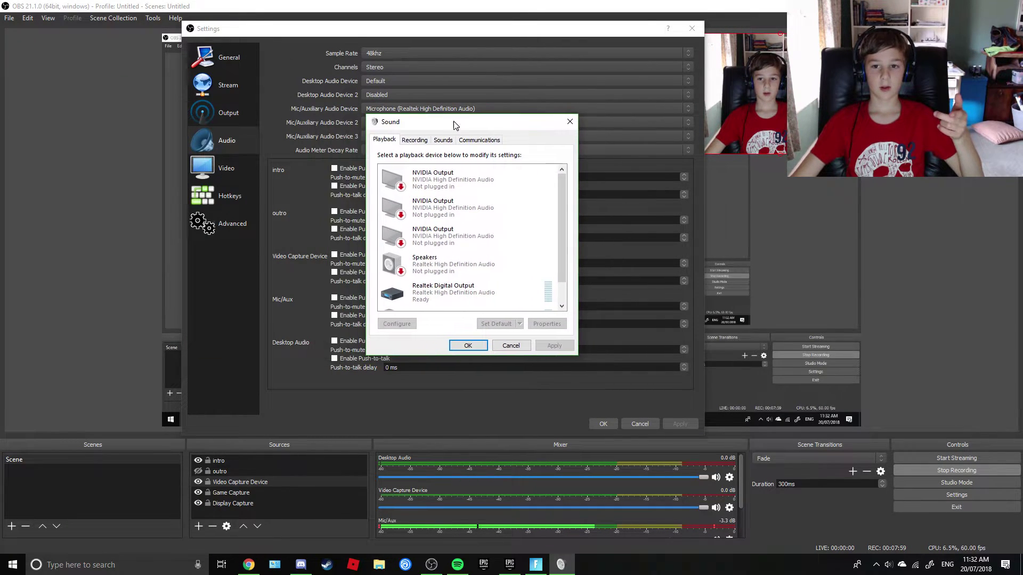
click(418, 143)
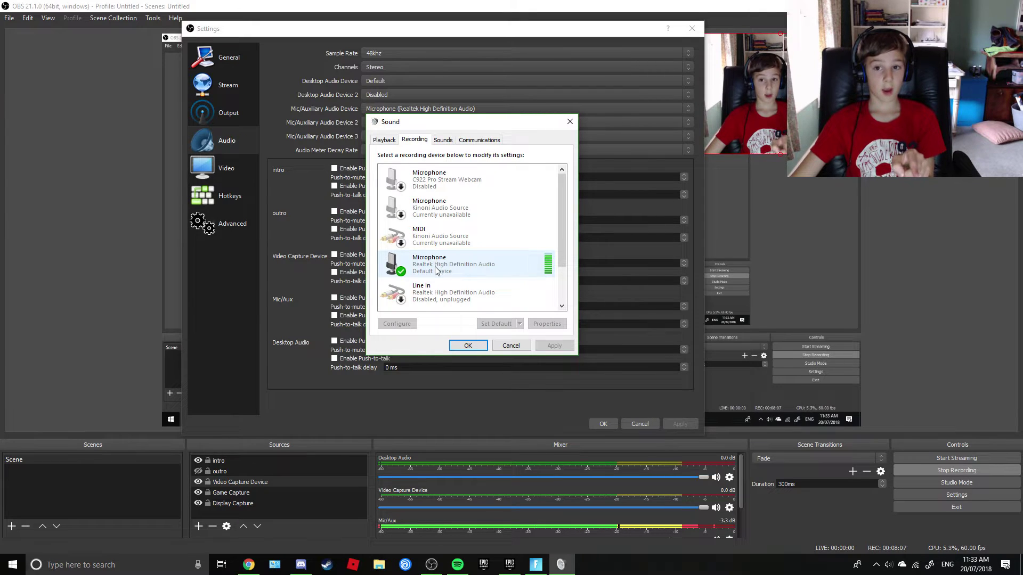
Examine the available default formats in the advanced properties of the Realtek High Definition Audio microphone.
double_click(434, 263)
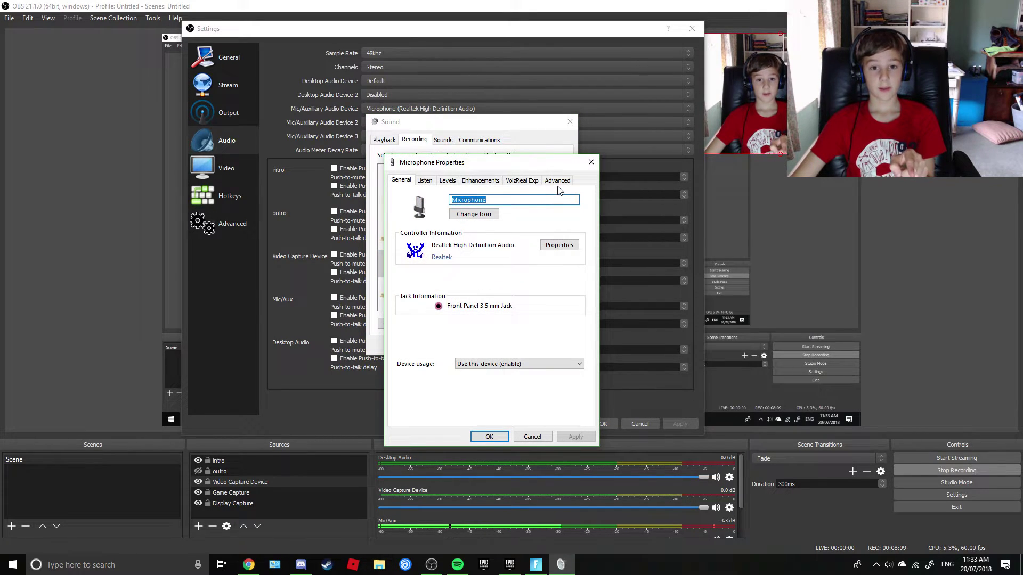
click(557, 181)
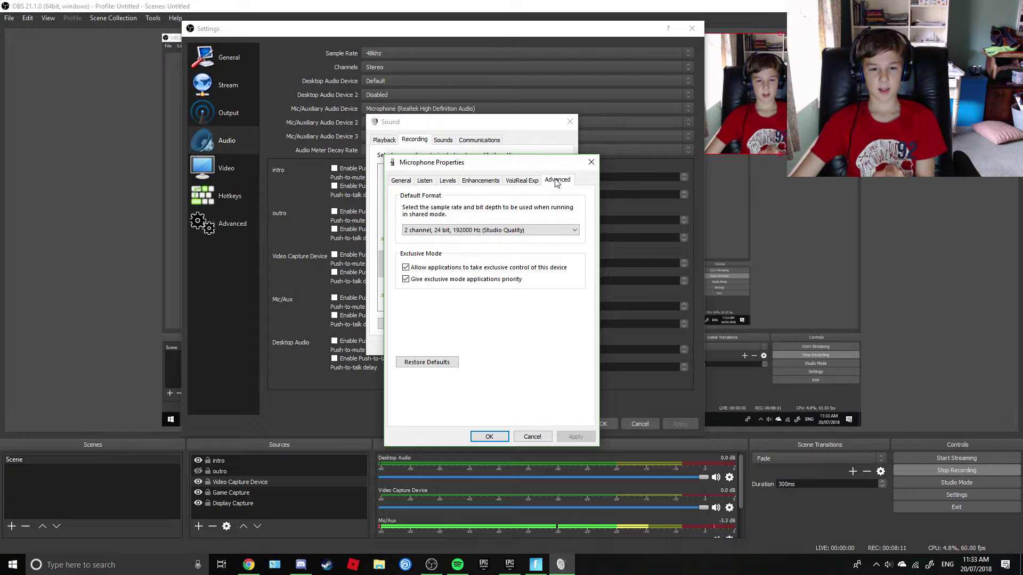
click(479, 234)
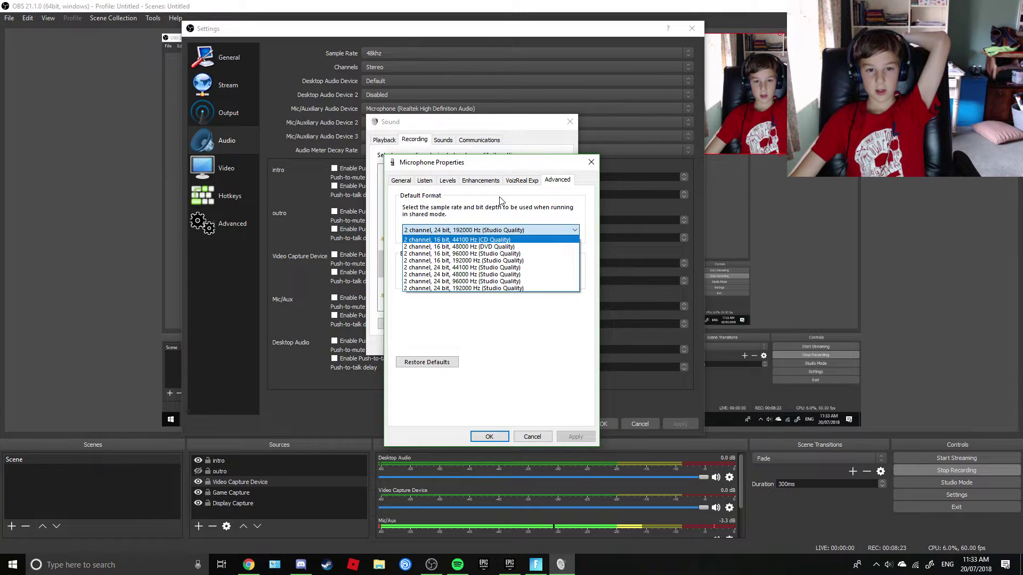
Switch back to the OBS audio settings and reselect 48khz as the sample rate.
click(534, 108)
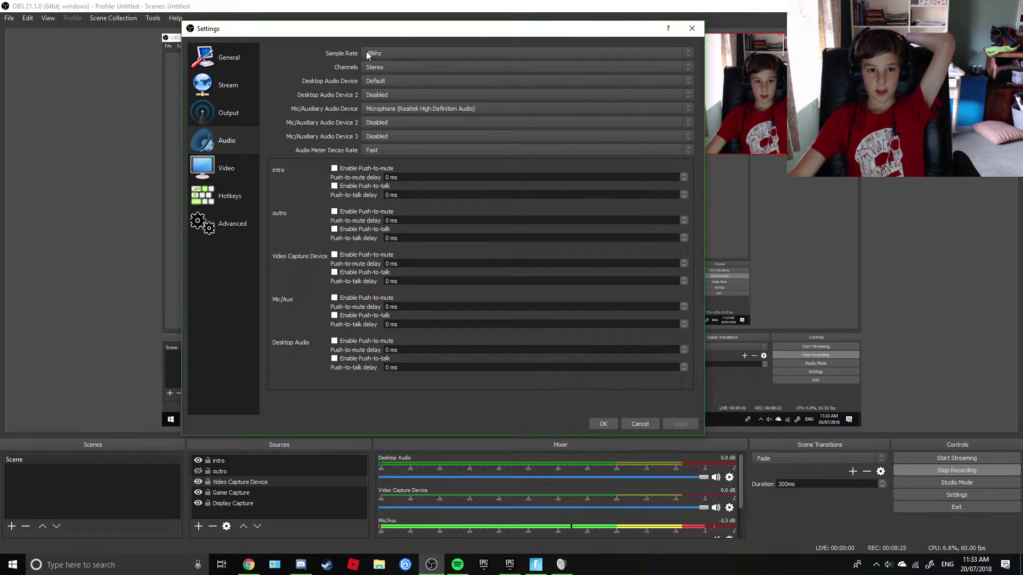
click(399, 53)
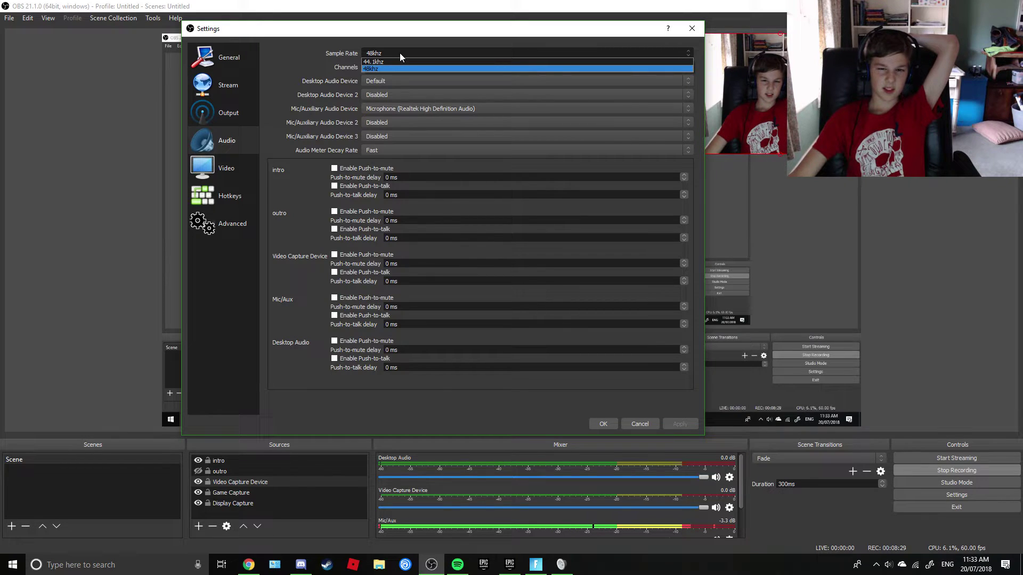
click(403, 72)
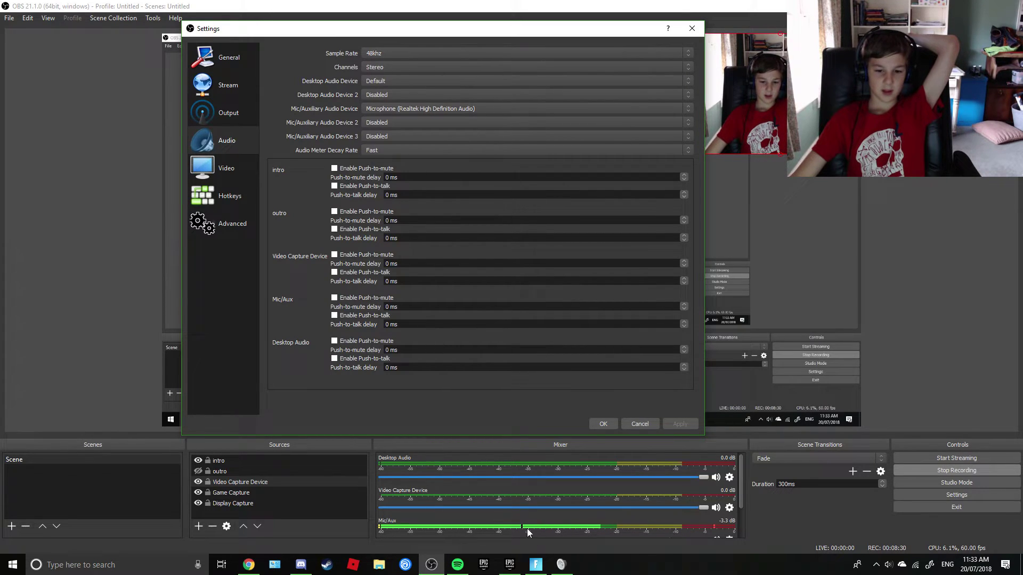
Return to the microphone's properties, examine the default format options again, and close the properties and the Sound control panel.
click(560, 566)
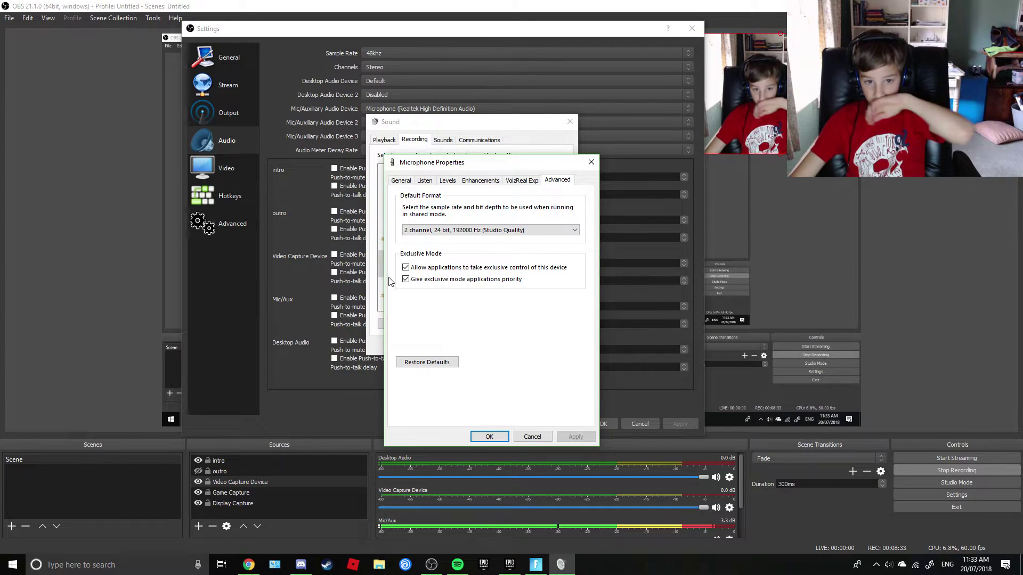
click(491, 234)
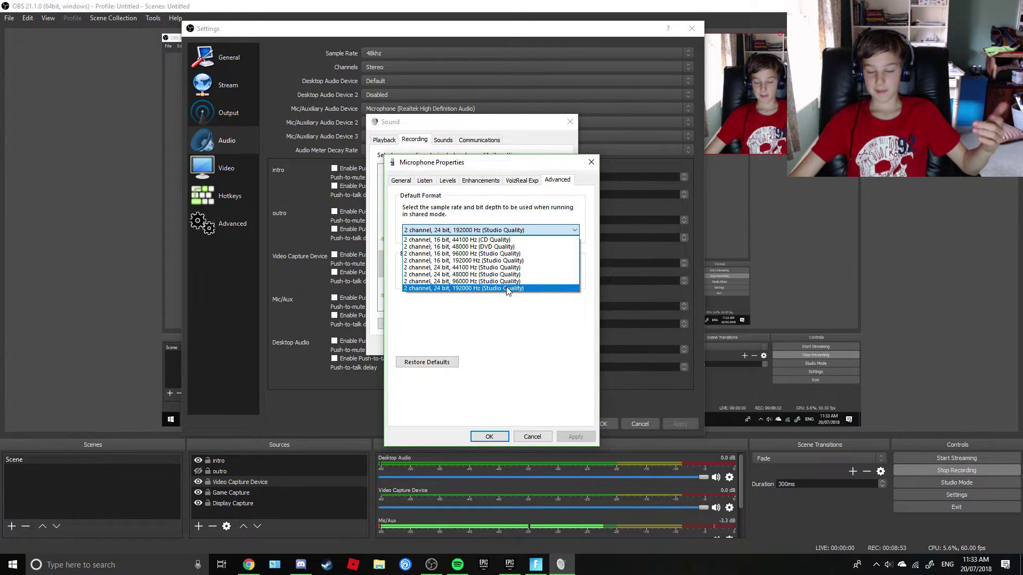
click(494, 438)
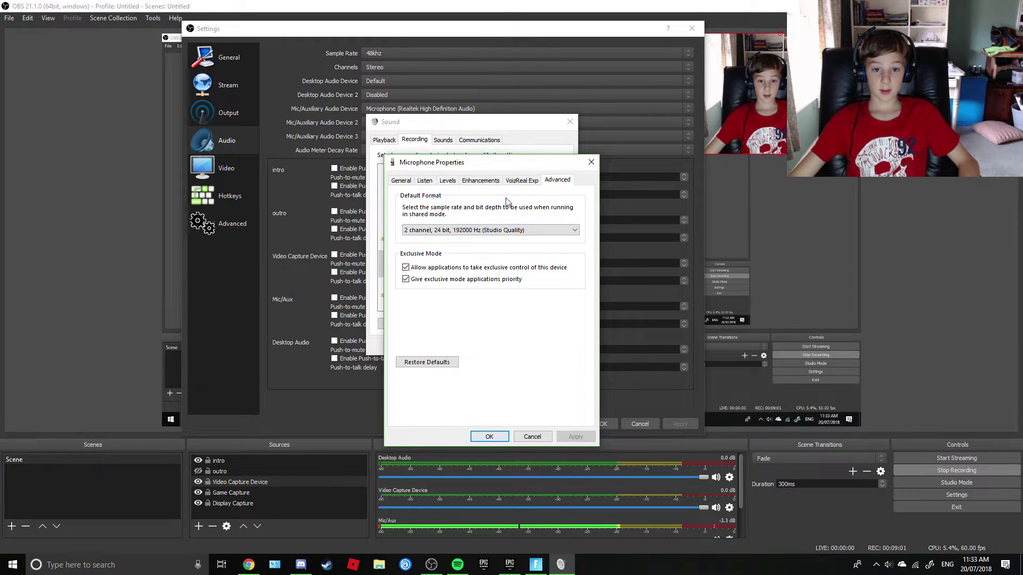
click(590, 164)
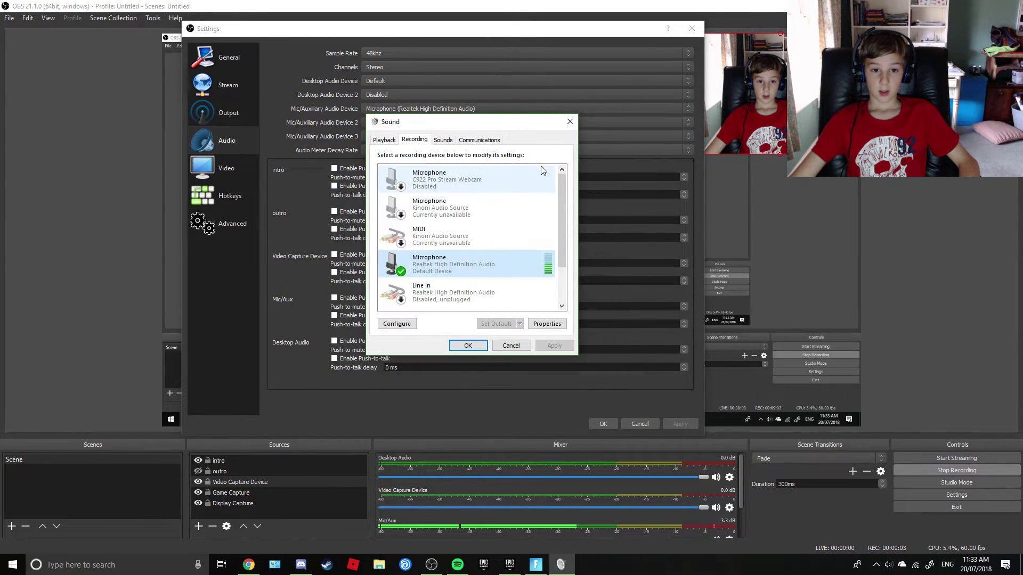
click(568, 123)
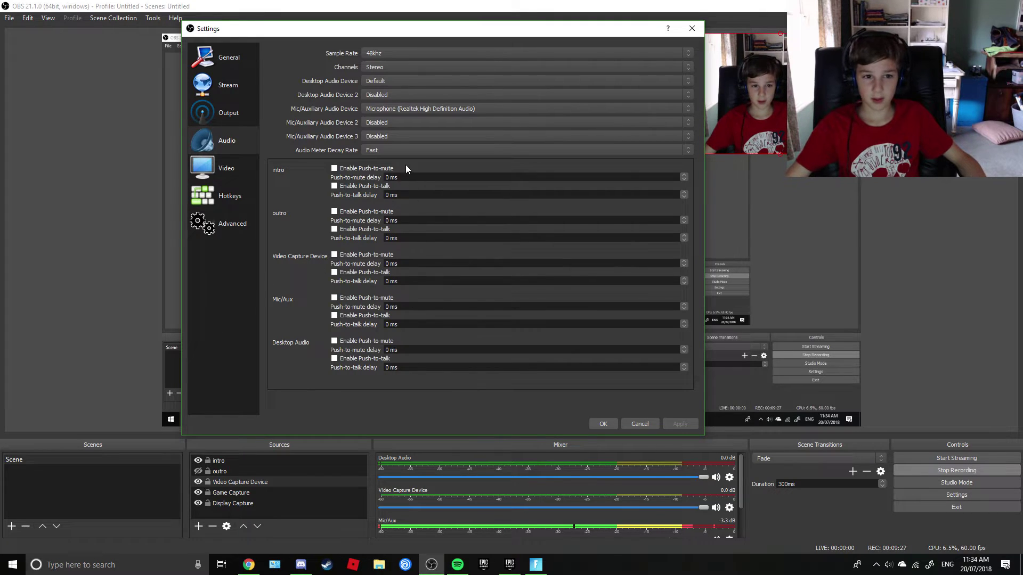
Examine the device choices for the first Mic/Auxiliary audio device, and view the video and hotkey settings.
click(436, 109)
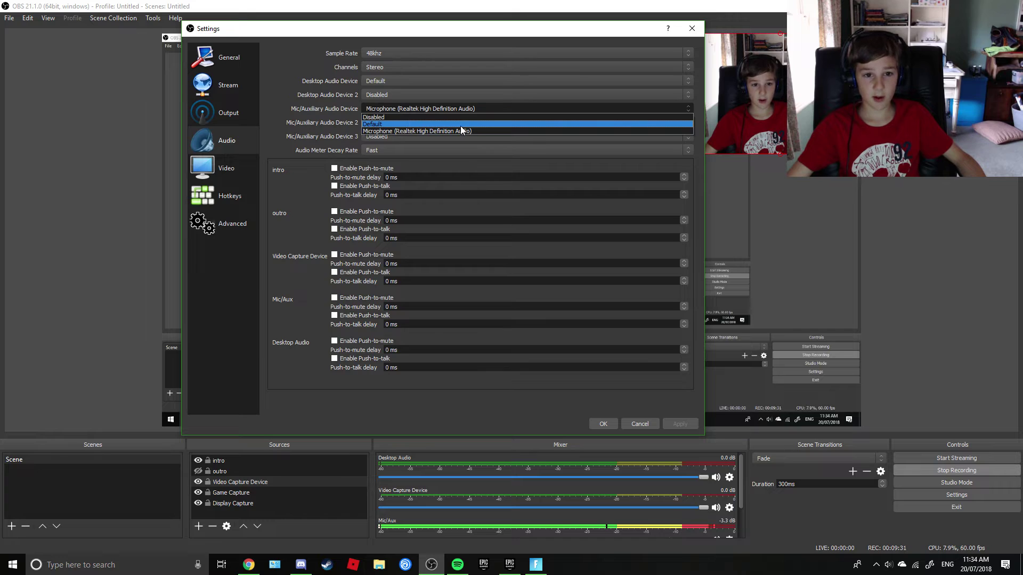
click(273, 97)
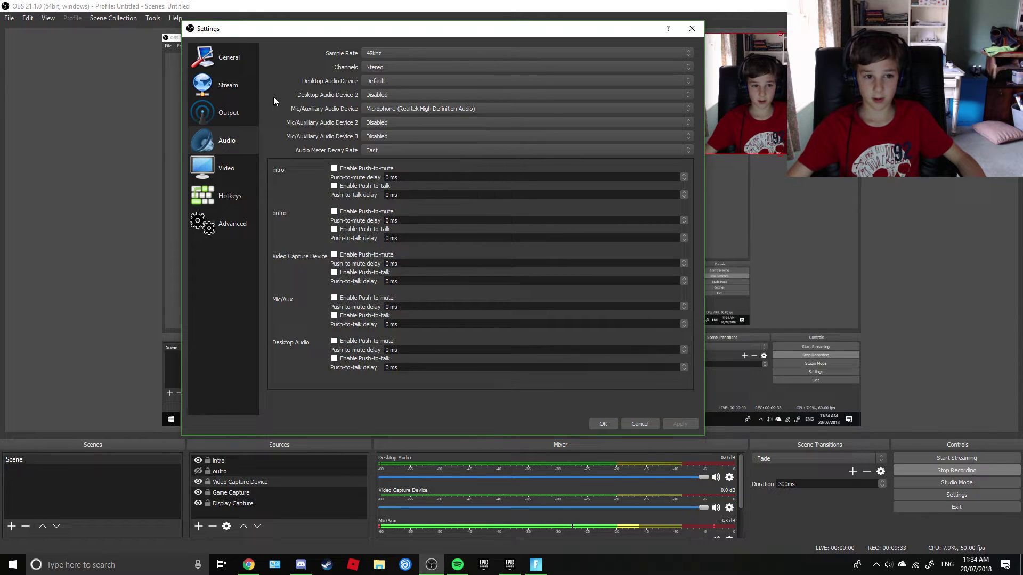
click(226, 168)
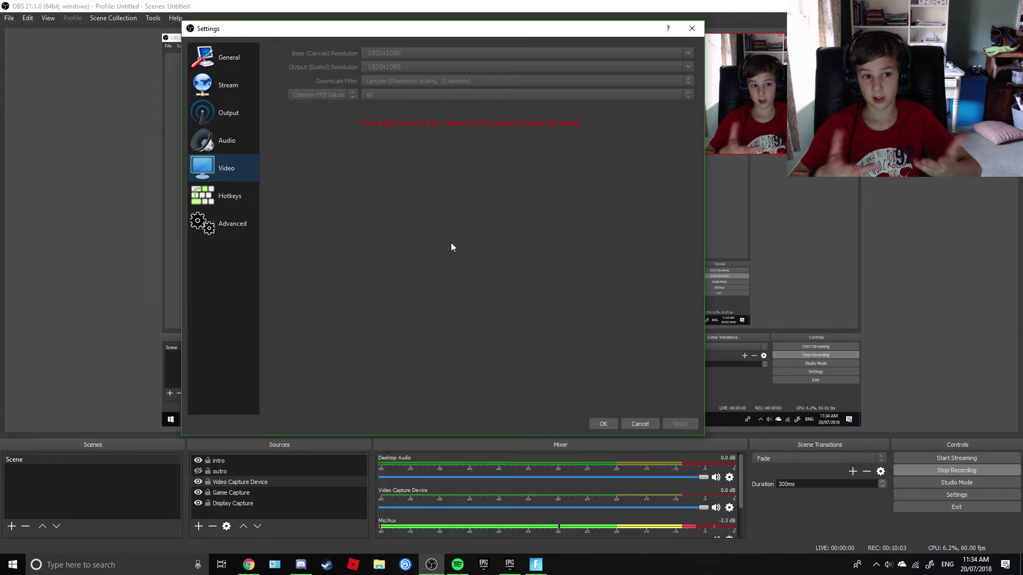
click(230, 198)
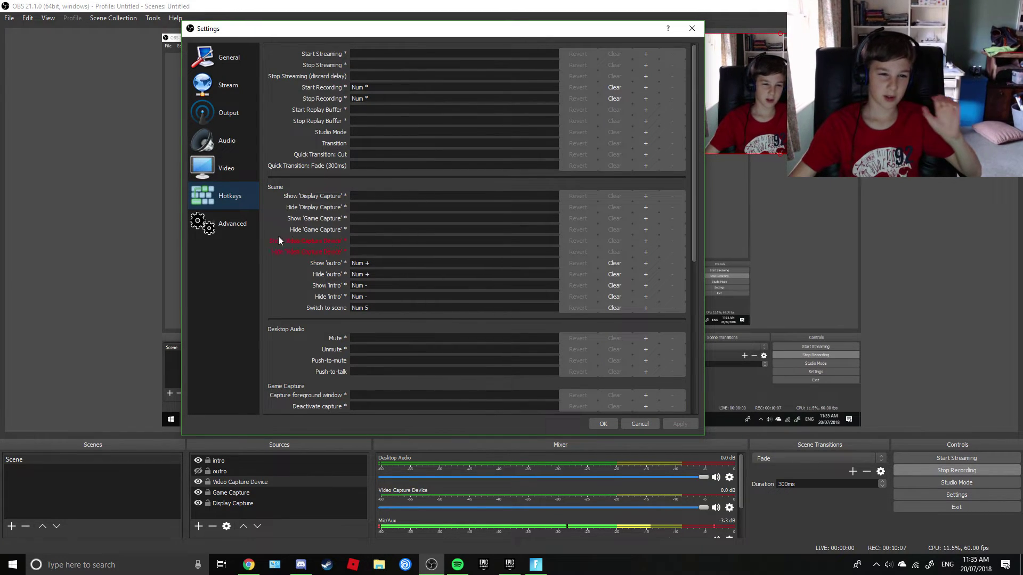
Examine the advanced settings, including the available process priority options.
click(230, 226)
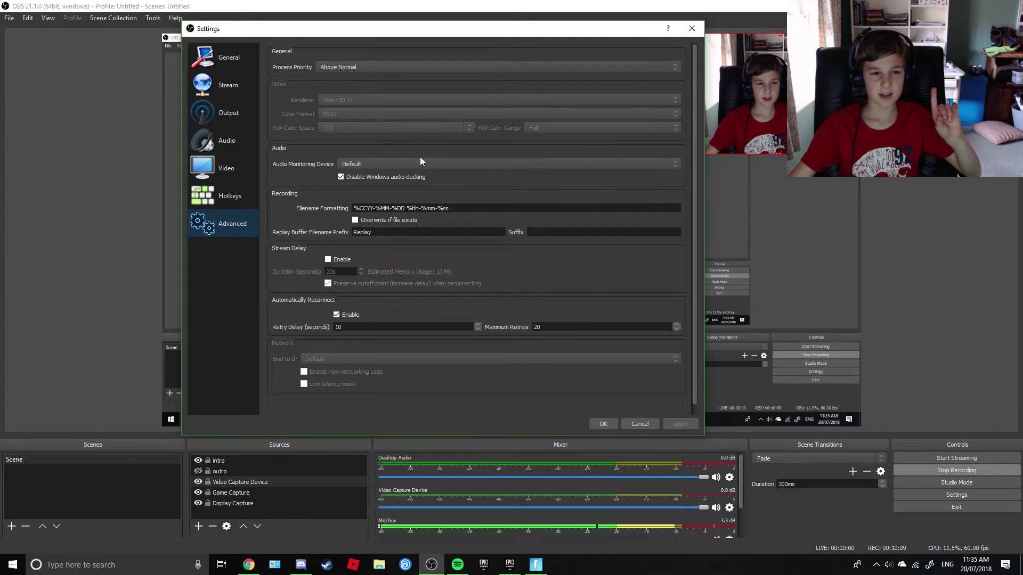
click(392, 68)
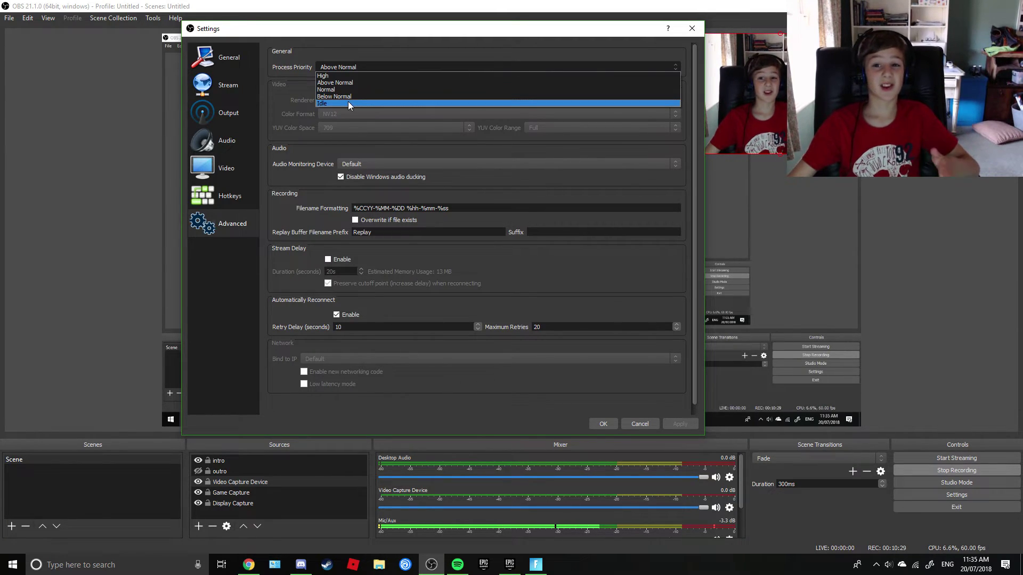
click(391, 53)
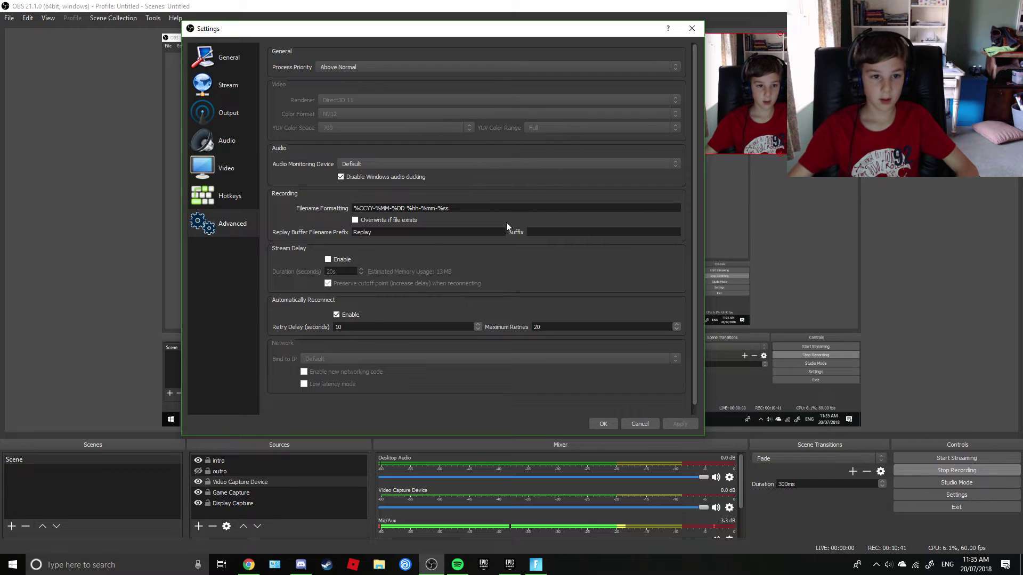
scroll(506, 224, down, 1)
scroll(506, 222, up, 1)
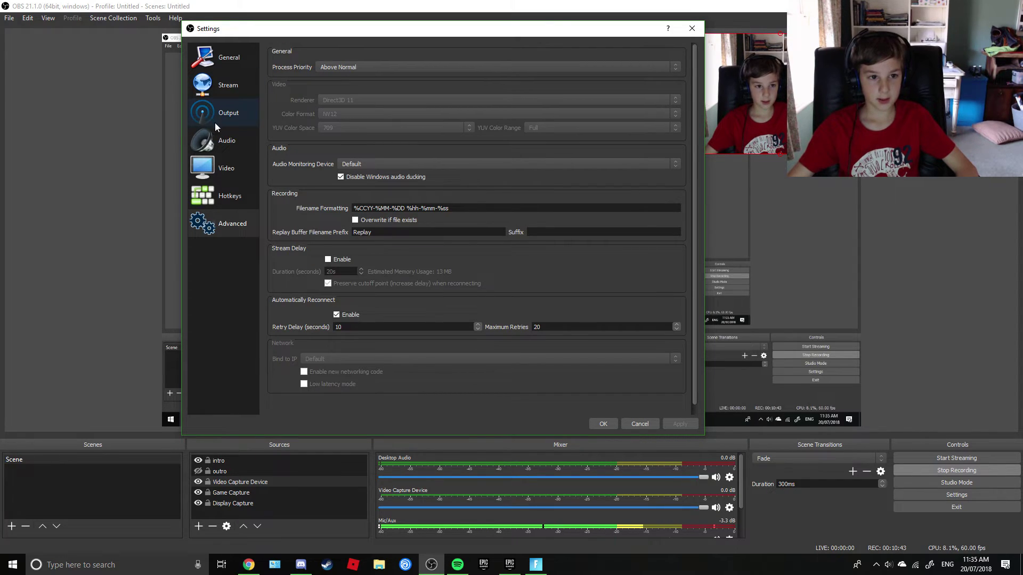
Review the recording output, audio, advanced and video settings once more.
click(228, 111)
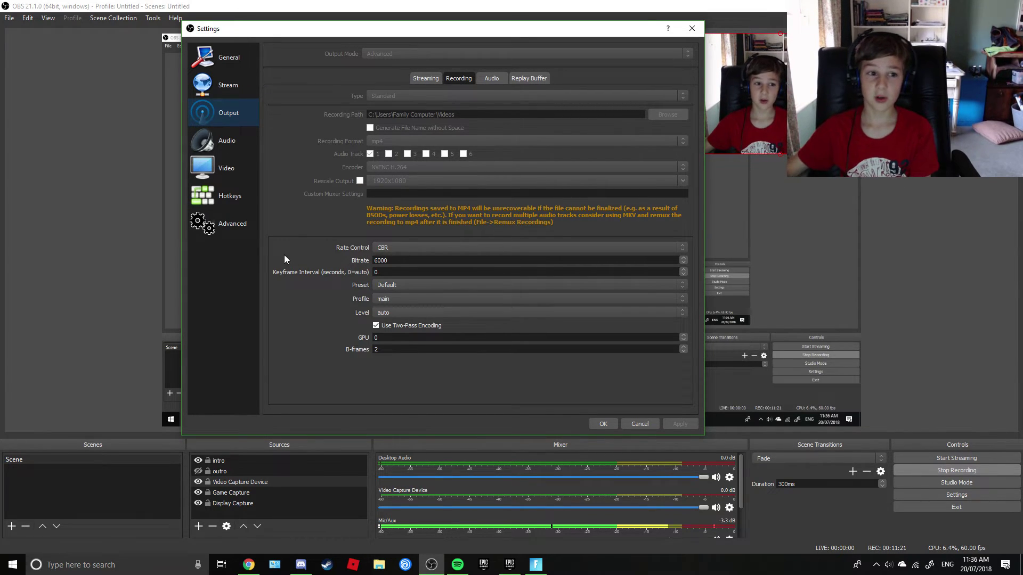
click(226, 147)
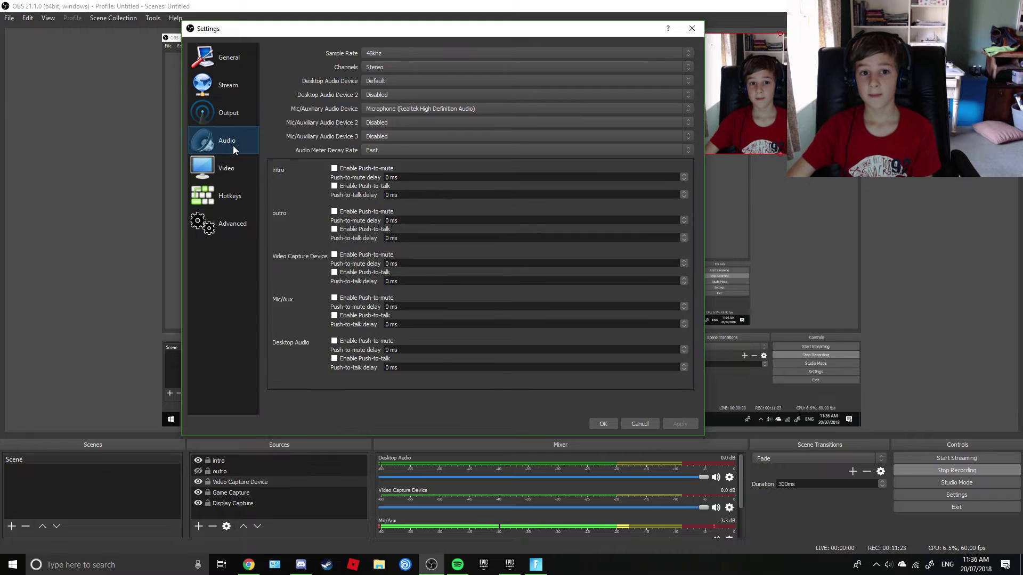
click(222, 104)
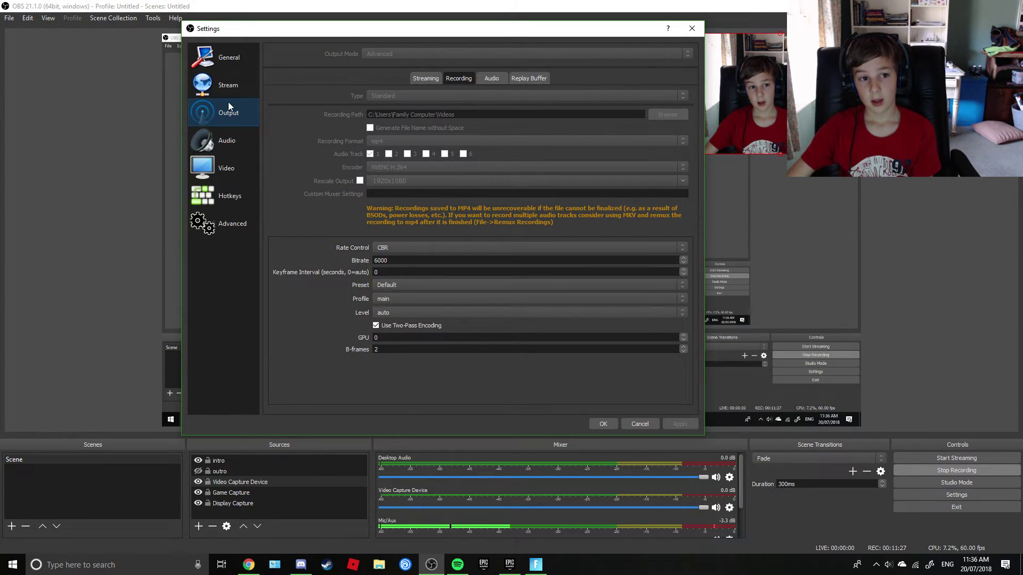
click(238, 233)
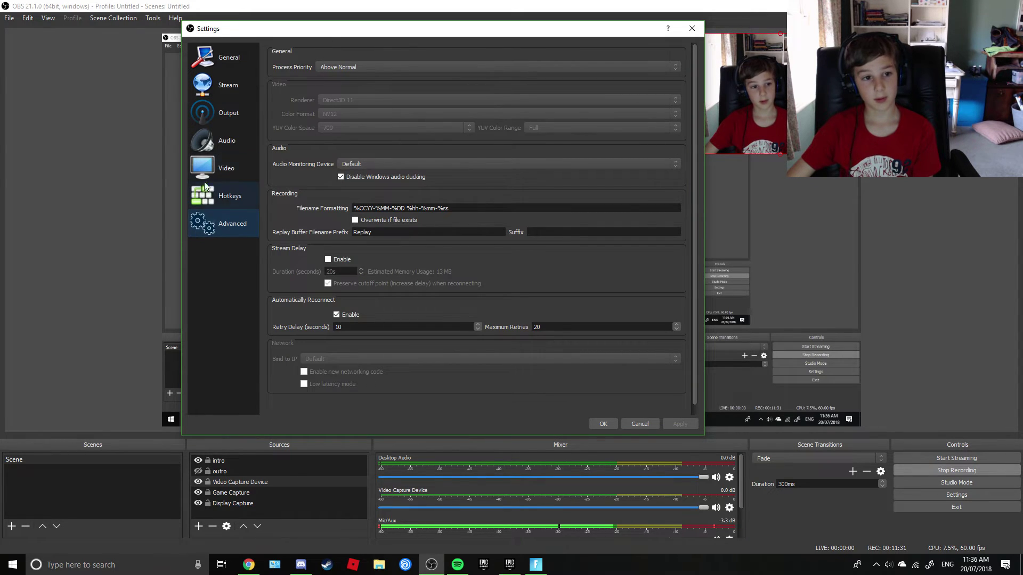
click(212, 152)
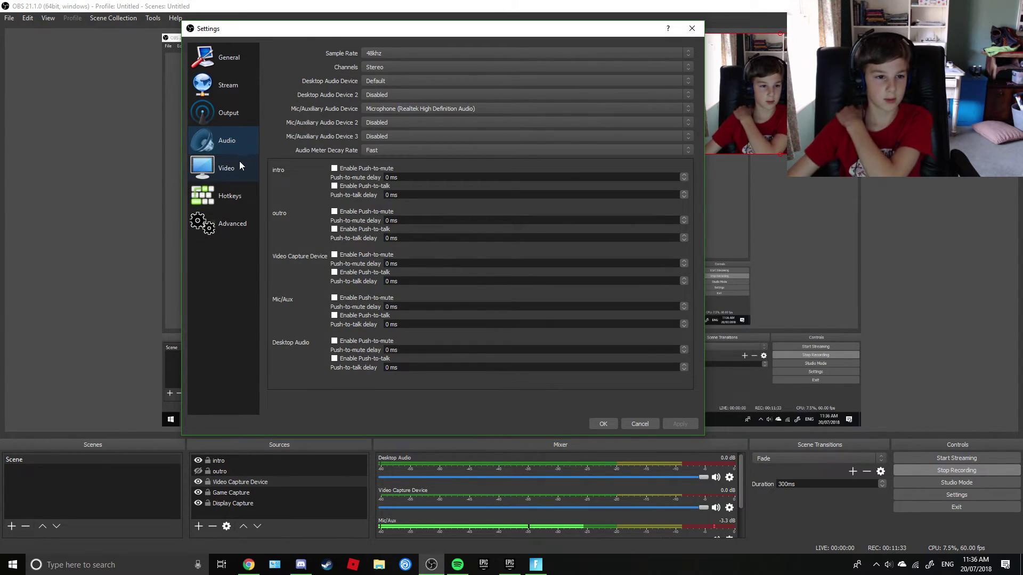
click(237, 166)
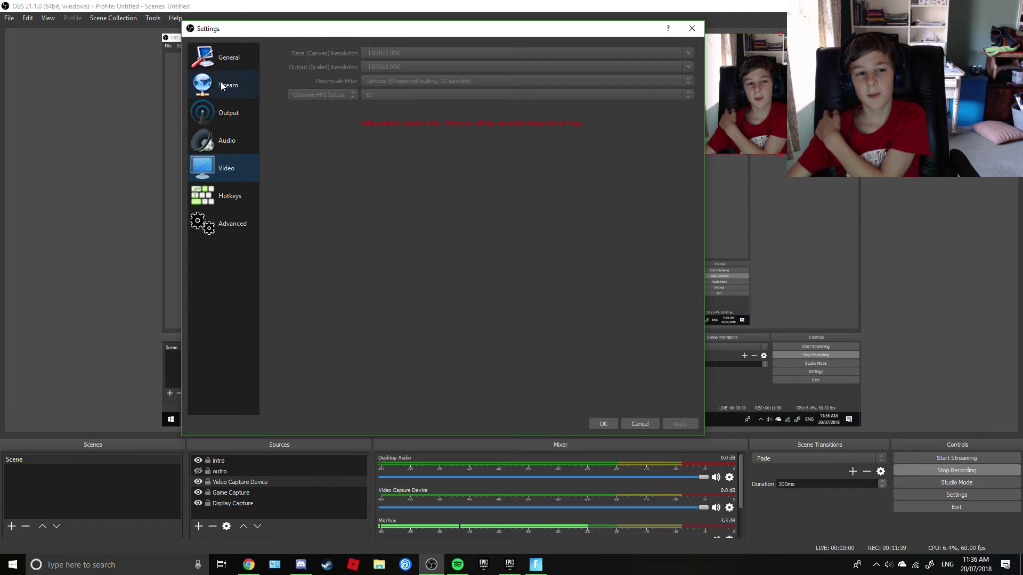
Look over the general settings, and accept the settings to close the dialog.
click(228, 58)
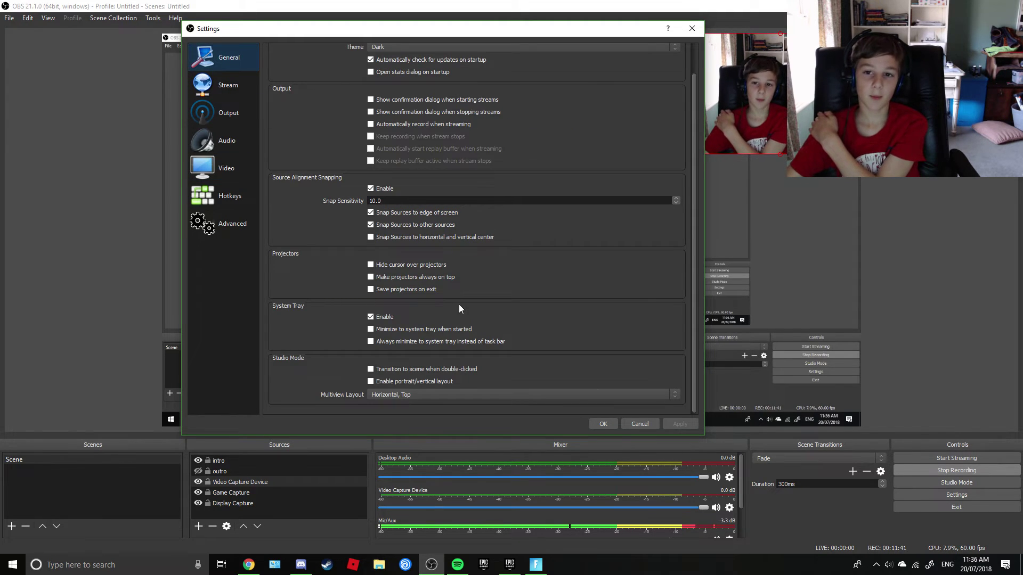
scroll(460, 295, up, 1)
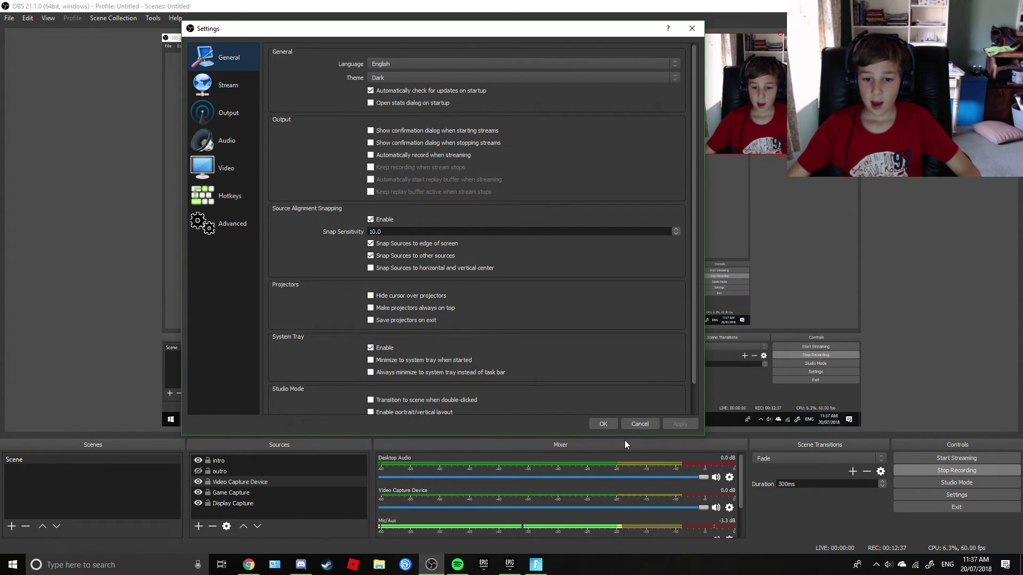
click(608, 423)
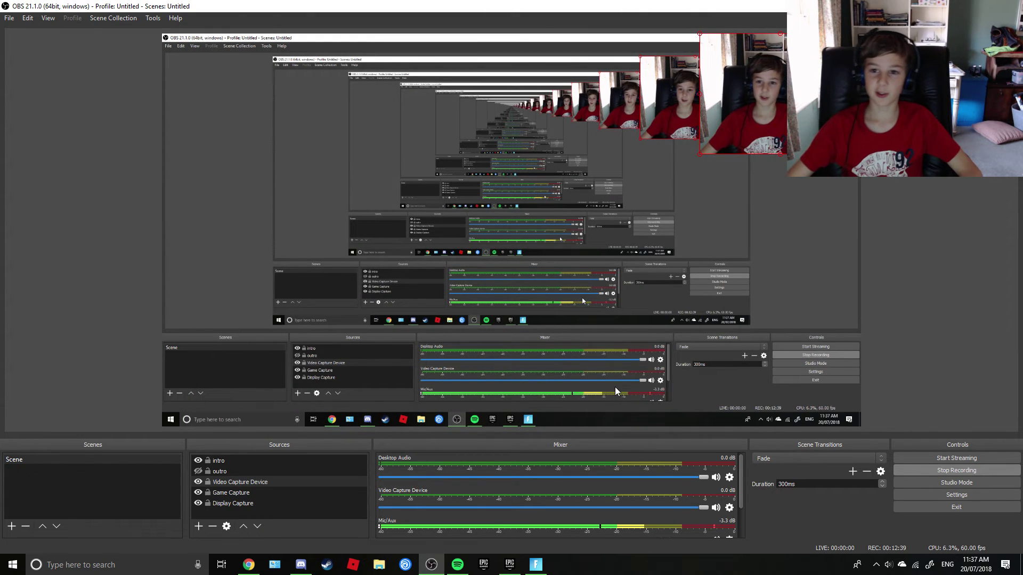